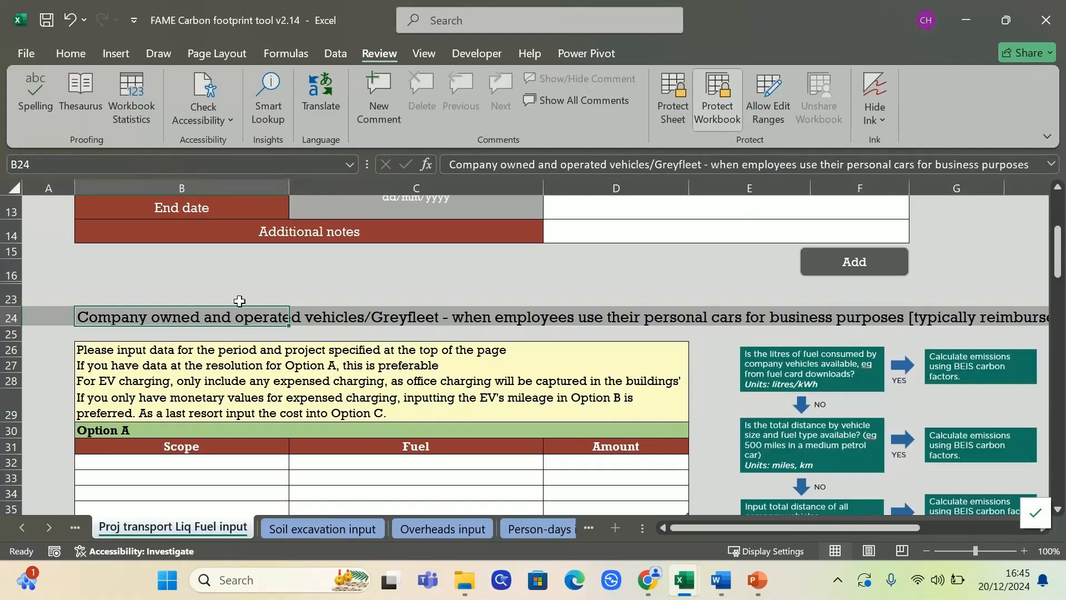
Look over the Overheads sheet, then return to the Proj transport Liq Fuel input sheet
{"action": "scroll", "coordinate": [477, 355], "scroll_direction": "down", "scroll_amount": 13}
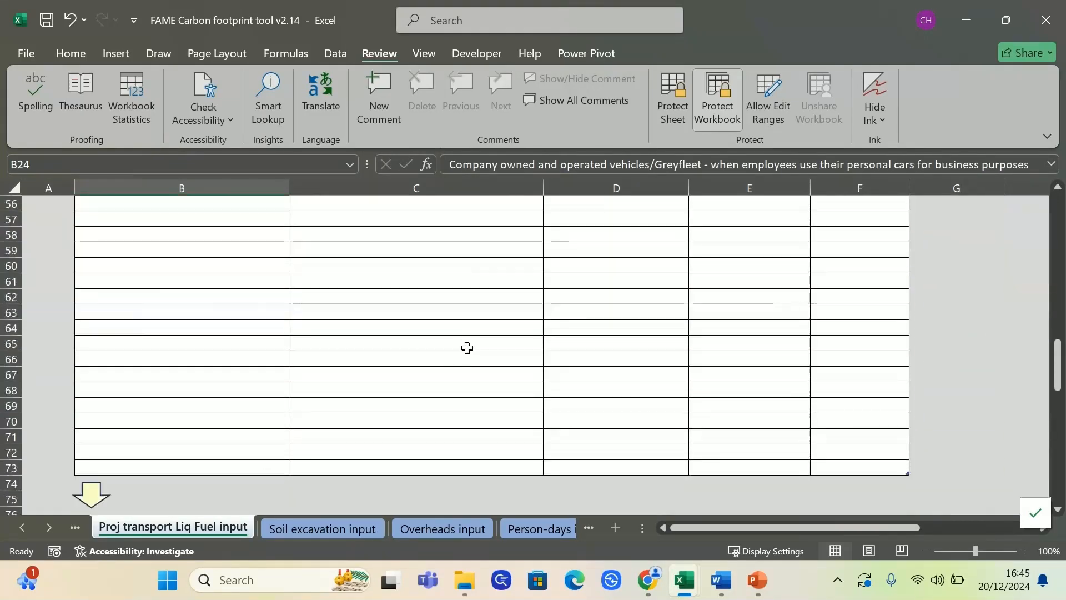
{"action": "scroll", "coordinate": [464, 347], "scroll_direction": "down", "scroll_amount": 10}
{"action": "scroll", "coordinate": [464, 347], "scroll_direction": "up", "scroll_amount": 2}
{"action": "scroll", "coordinate": [508, 341], "scroll_direction": "down", "scroll_amount": 1}
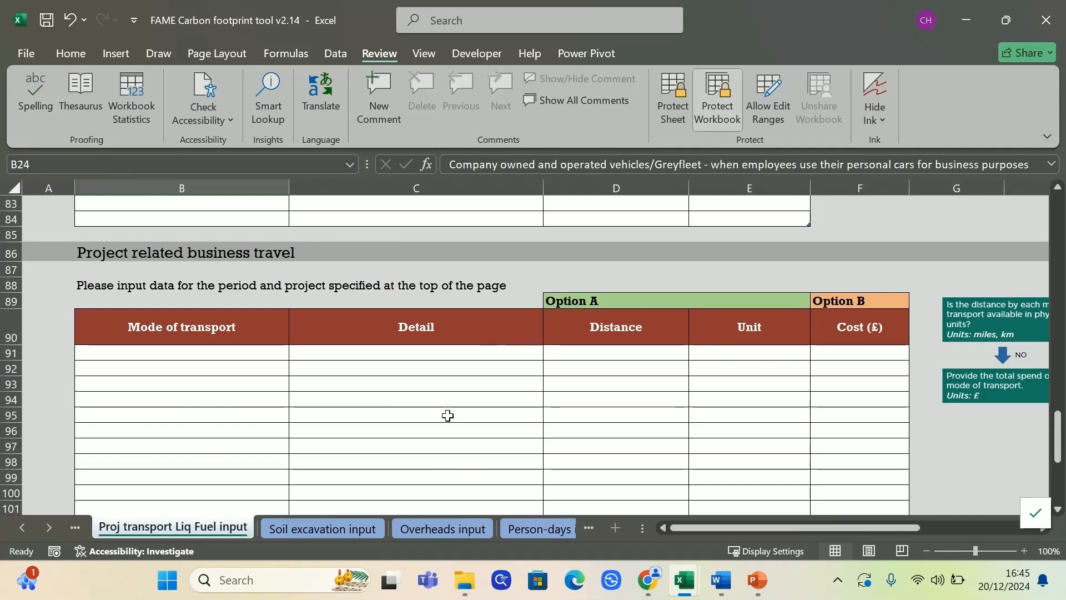
{"action": "scroll", "coordinate": [448, 411], "scroll_direction": "up", "scroll_amount": 4}
{"action": "scroll", "coordinate": [448, 412], "scroll_direction": "up", "scroll_amount": 20}
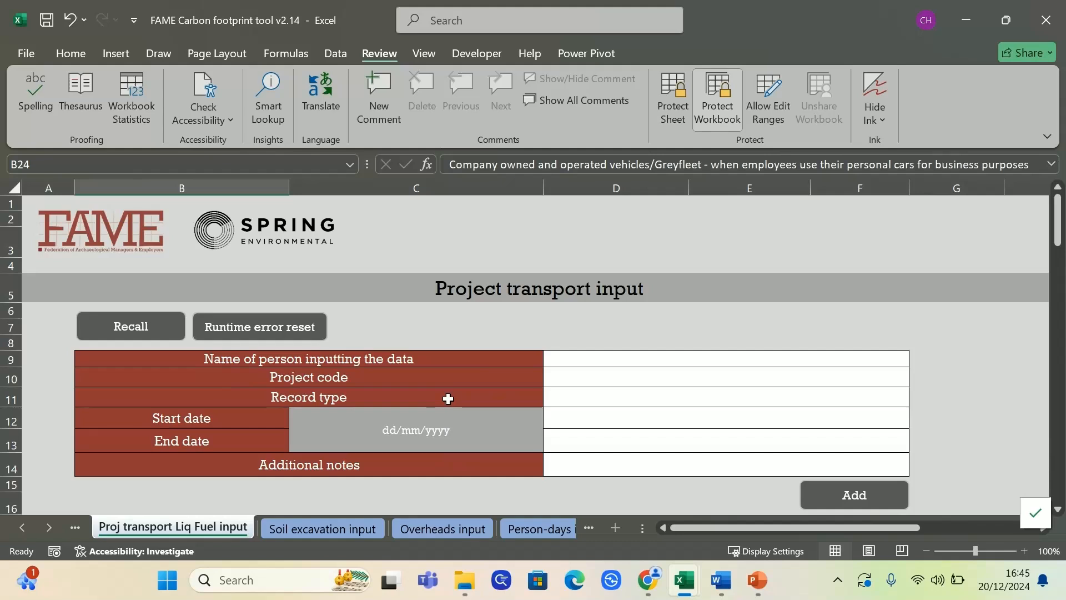
{"action": "left_click", "coordinate": [477, 528]}
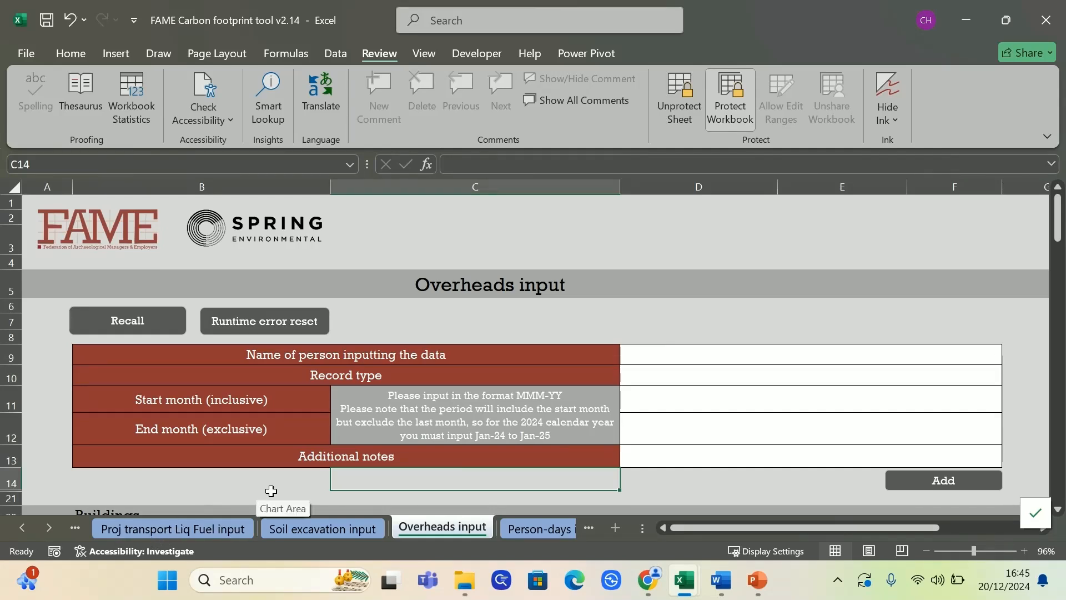
{"action": "left_click", "coordinate": [222, 527]}
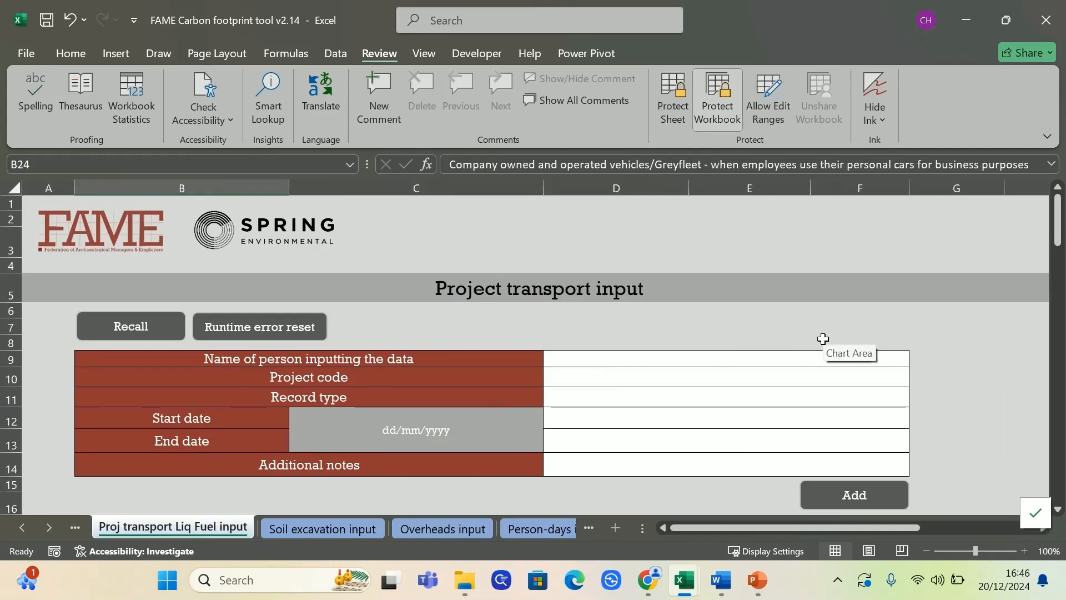
{"action": "left_click", "coordinate": [774, 333]}
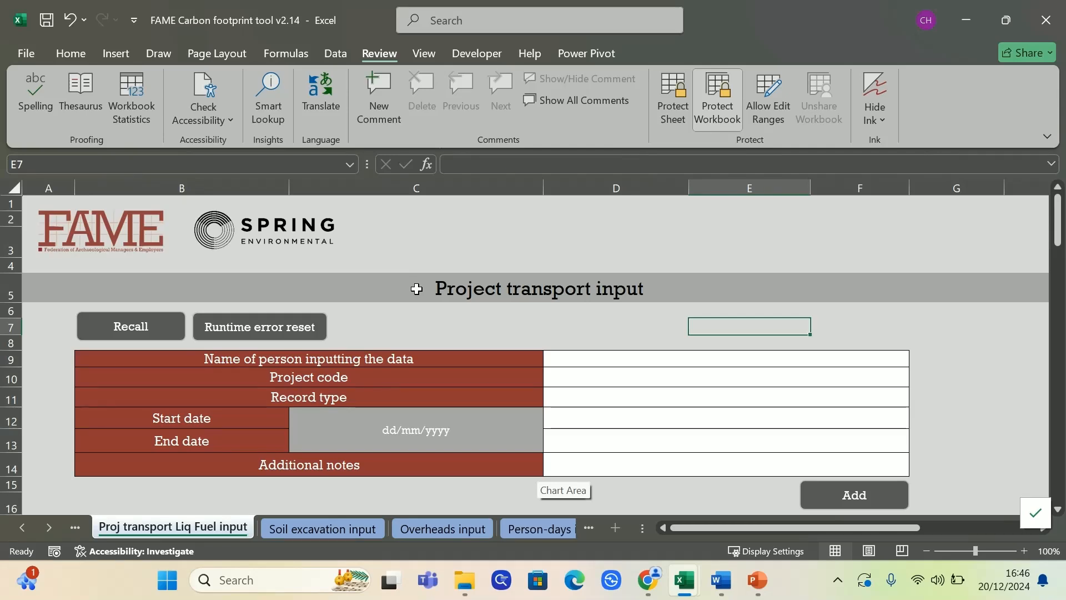
Point out the Option A fuel, Option B vehicle and Option C tables
{"action": "scroll", "coordinate": [428, 383], "scroll_direction": "down", "scroll_amount": 5}
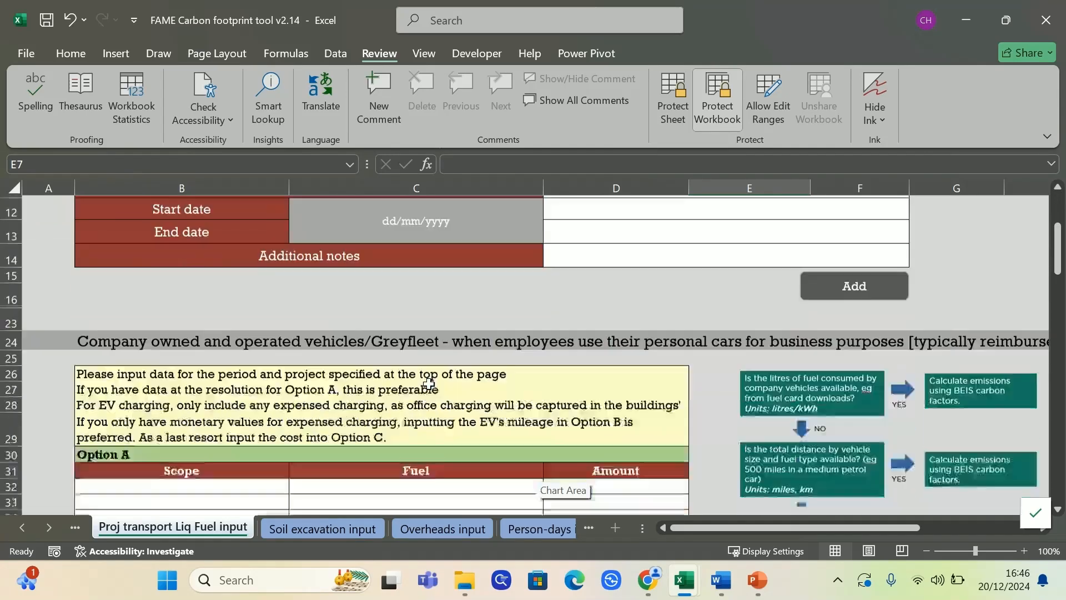
{"action": "left_click", "coordinate": [107, 371]}
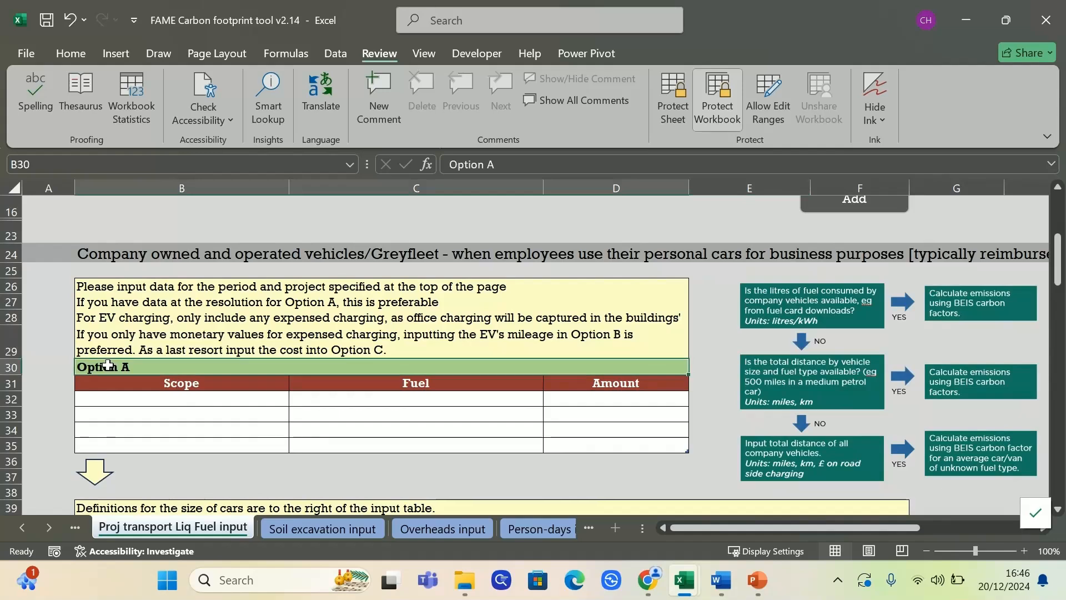
{"action": "scroll", "coordinate": [105, 366], "scroll_direction": "down", "scroll_amount": 3}
{"action": "left_click", "coordinate": [122, 394]}
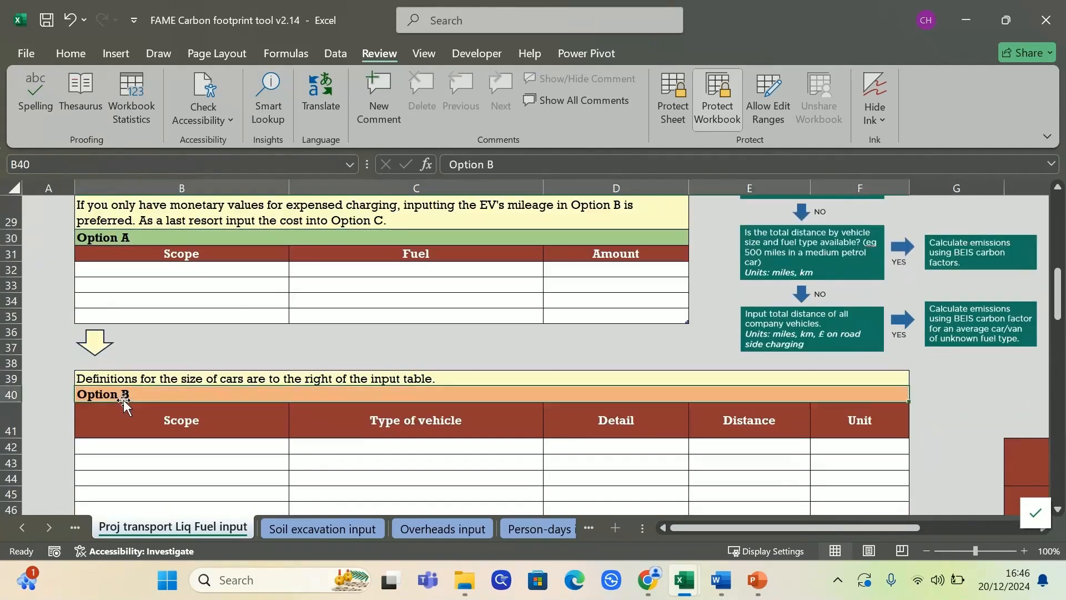
{"action": "scroll", "coordinate": [123, 399], "scroll_direction": "down", "scroll_amount": 10}
{"action": "scroll", "coordinate": [123, 398], "scroll_direction": "down", "scroll_amount": 4}
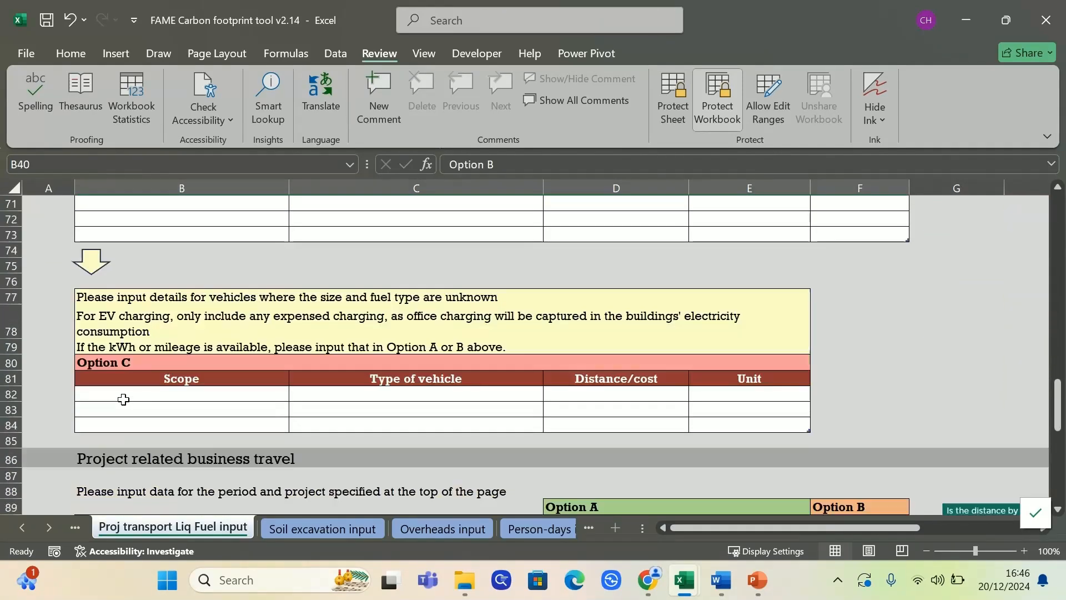
{"action": "left_click", "coordinate": [119, 361]}
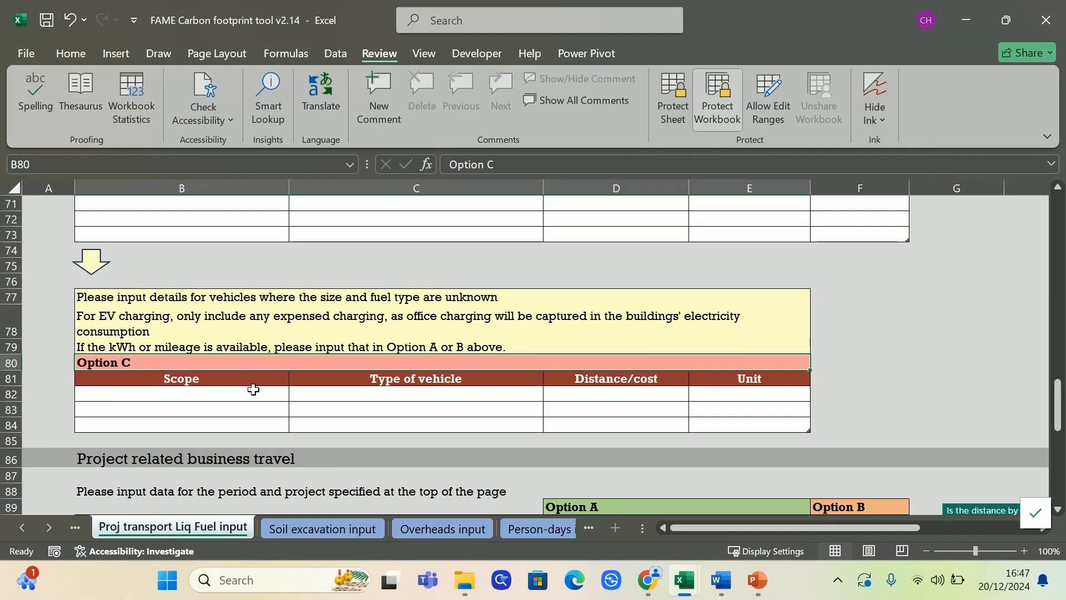
{"action": "scroll", "coordinate": [251, 388], "scroll_direction": "down", "scroll_amount": 4}
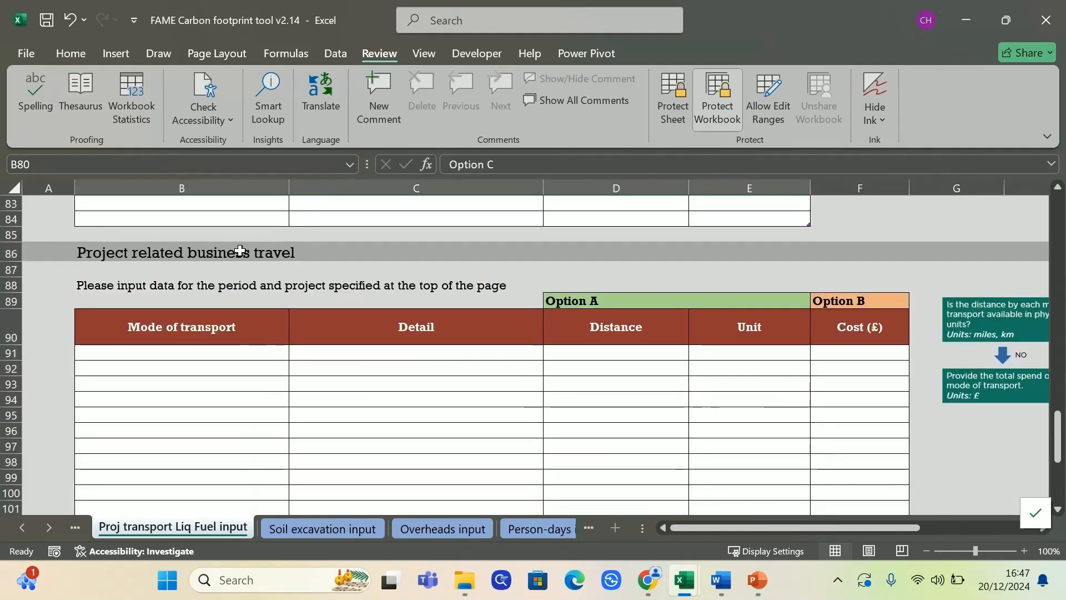
Point out the business travel Option A columns and Option B cost column
{"action": "left_click", "coordinate": [589, 301]}
{"action": "left_click", "coordinate": [844, 300]}
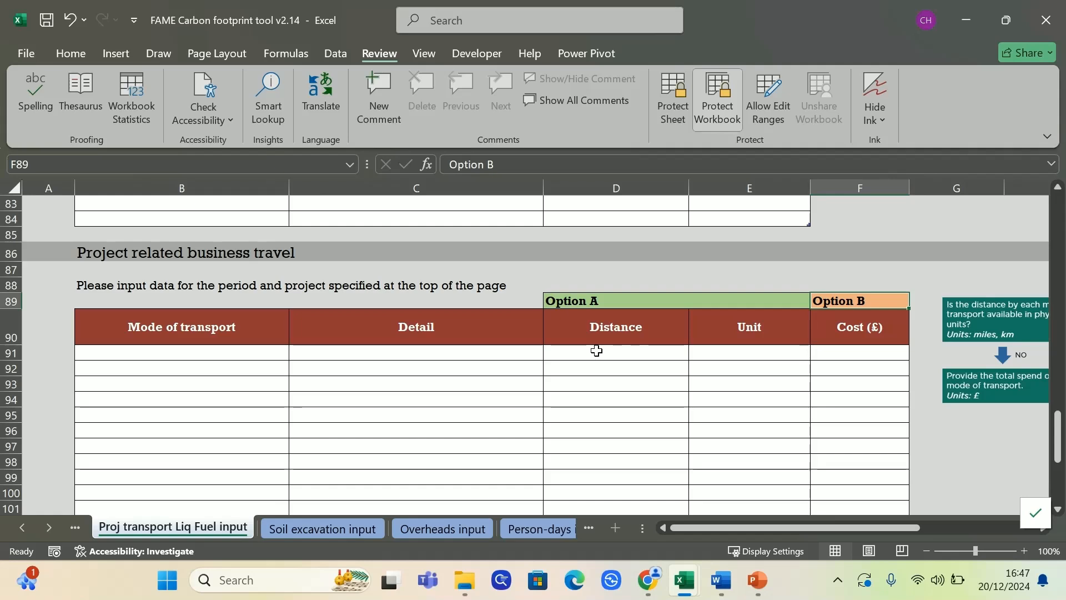
{"action": "scroll", "coordinate": [487, 305], "scroll_direction": "up", "scroll_amount": 5}
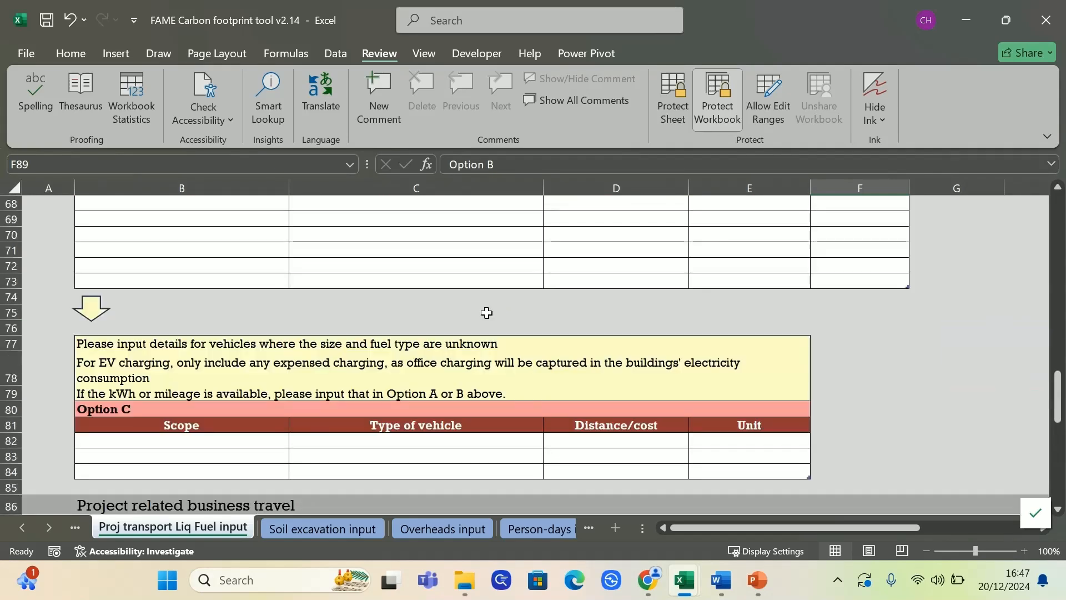
{"action": "scroll", "coordinate": [487, 313], "scroll_direction": "up", "scroll_amount": 15}
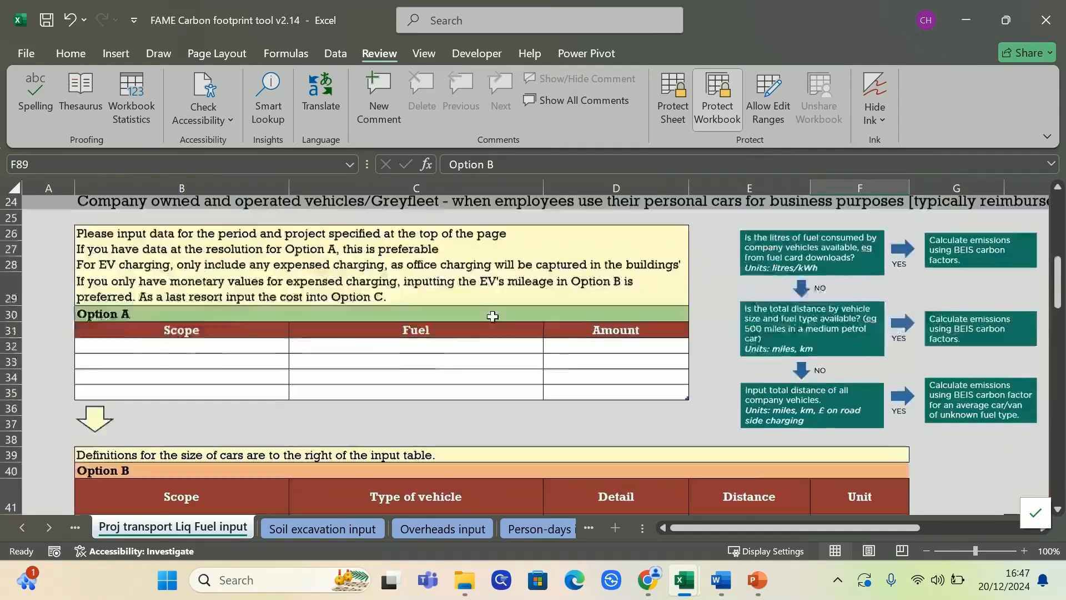
{"action": "scroll", "coordinate": [492, 315], "scroll_direction": "up", "scroll_amount": 2}
Inspect Option A's Fuel and Amount entry cells and the available fuel types without choosing one
{"action": "left_click_drag", "start_coordinate": [860, 528], "coordinate": [880, 528]}
{"action": "scroll", "coordinate": [844, 417], "scroll_direction": "down", "scroll_amount": 2}
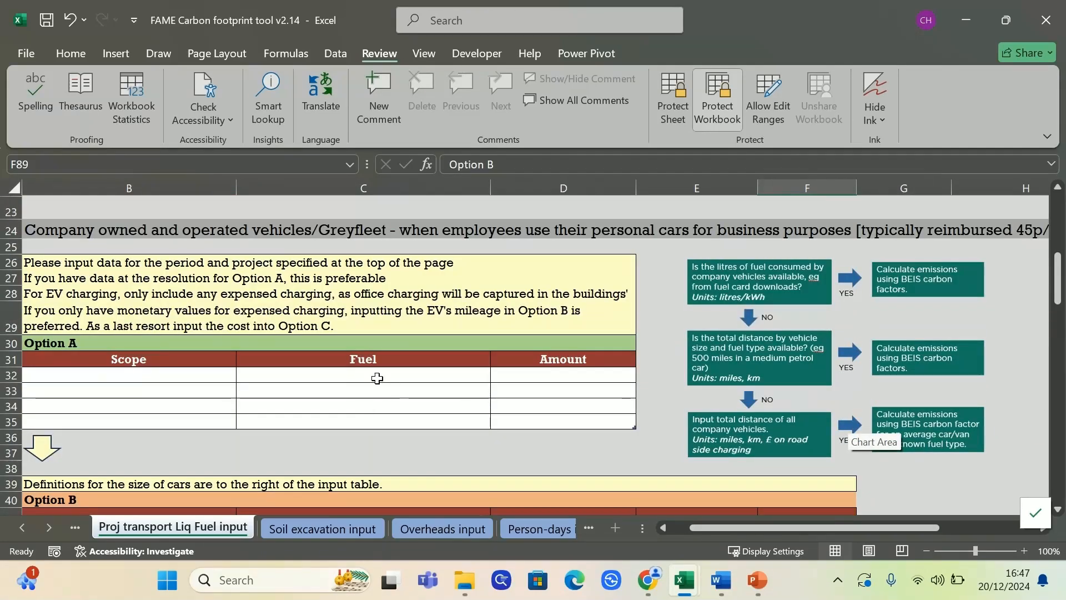
{"action": "left_click", "coordinate": [492, 468]}
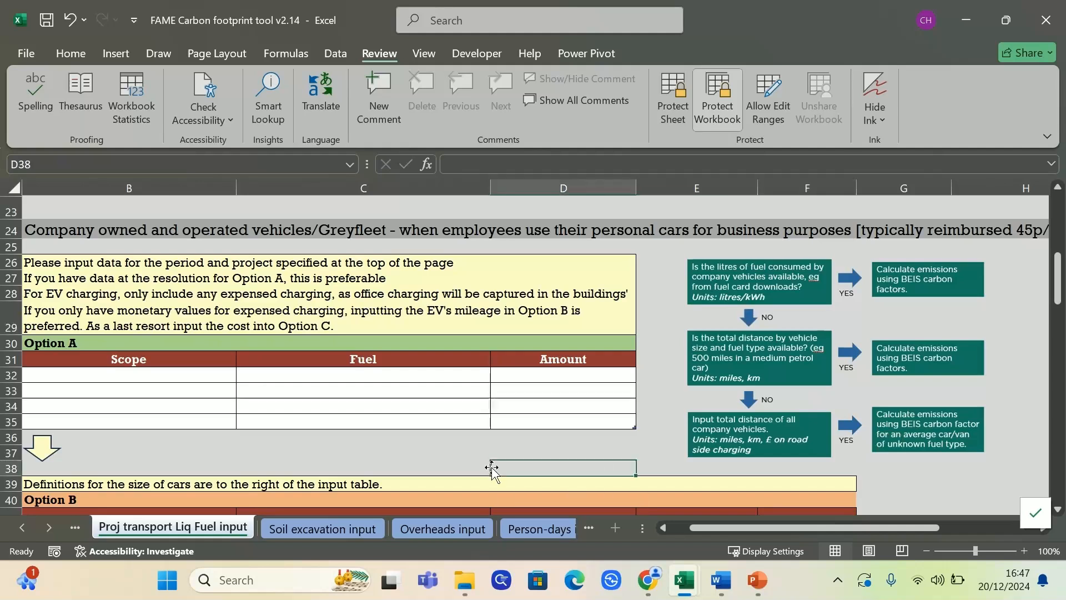
{"action": "left_click_drag", "start_coordinate": [793, 526], "coordinate": [744, 526]}
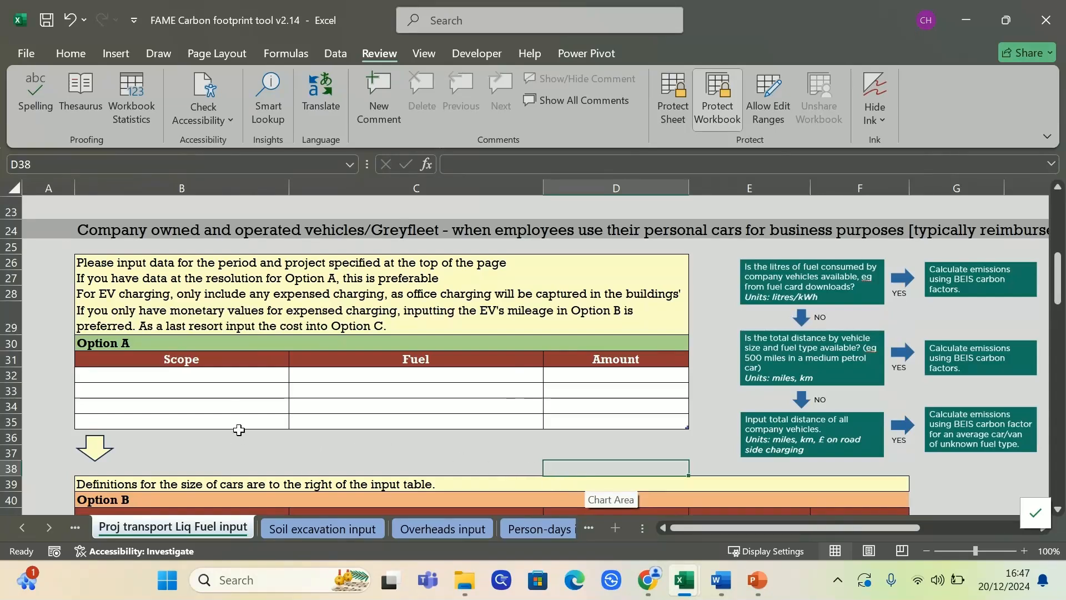
{"action": "left_click", "coordinate": [387, 378]}
{"action": "left_click", "coordinate": [557, 375]}
{"action": "left_click", "coordinate": [533, 375]}
{"action": "left_click", "coordinate": [551, 375]}
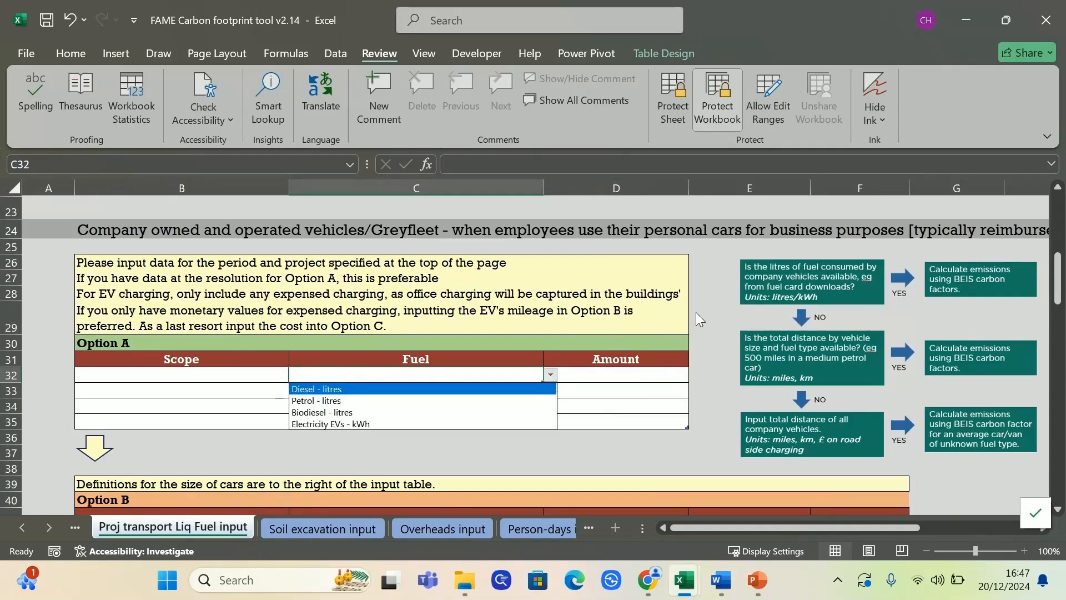
{"action": "left_click", "coordinate": [475, 437]}
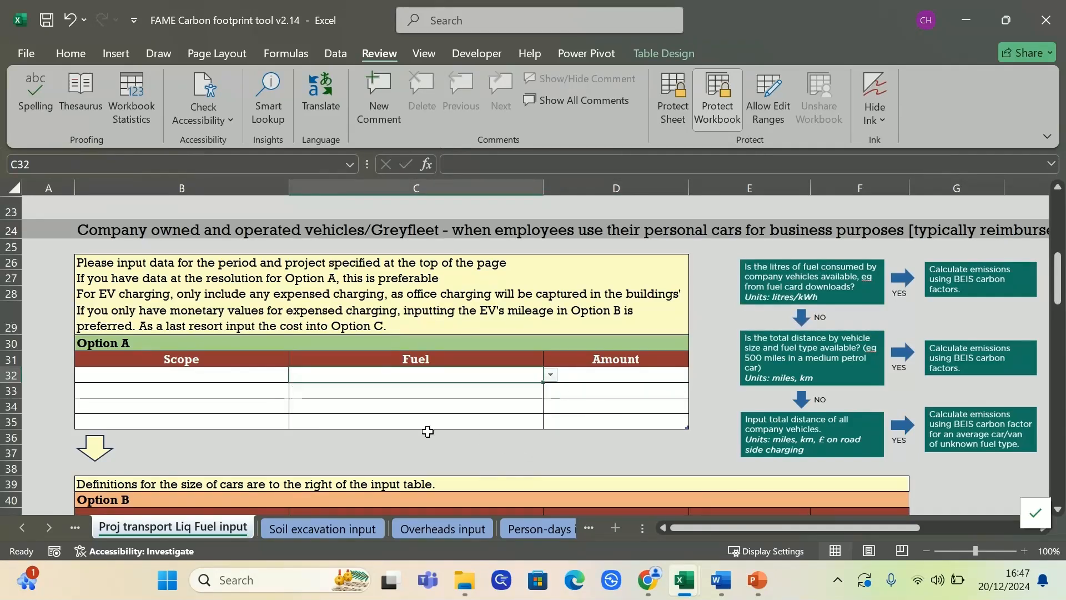
Review the Option A entry cells, scrolling down and back up the sheet
{"action": "scroll", "coordinate": [405, 422], "scroll_direction": "down", "scroll_amount": 3}
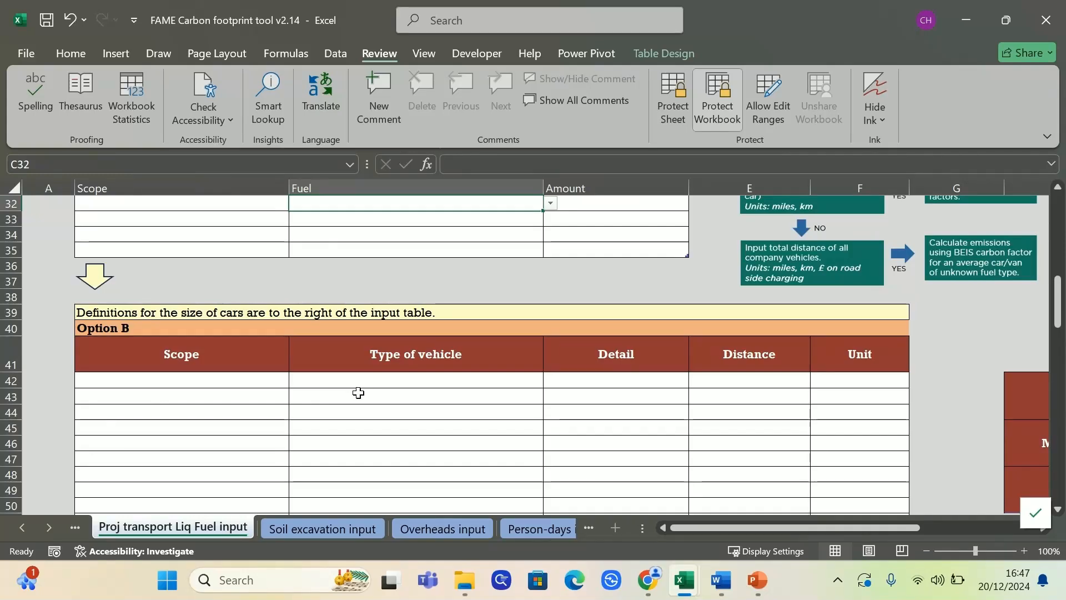
{"action": "scroll", "coordinate": [357, 393], "scroll_direction": "up", "scroll_amount": 2}
{"action": "left_click", "coordinate": [237, 389]}
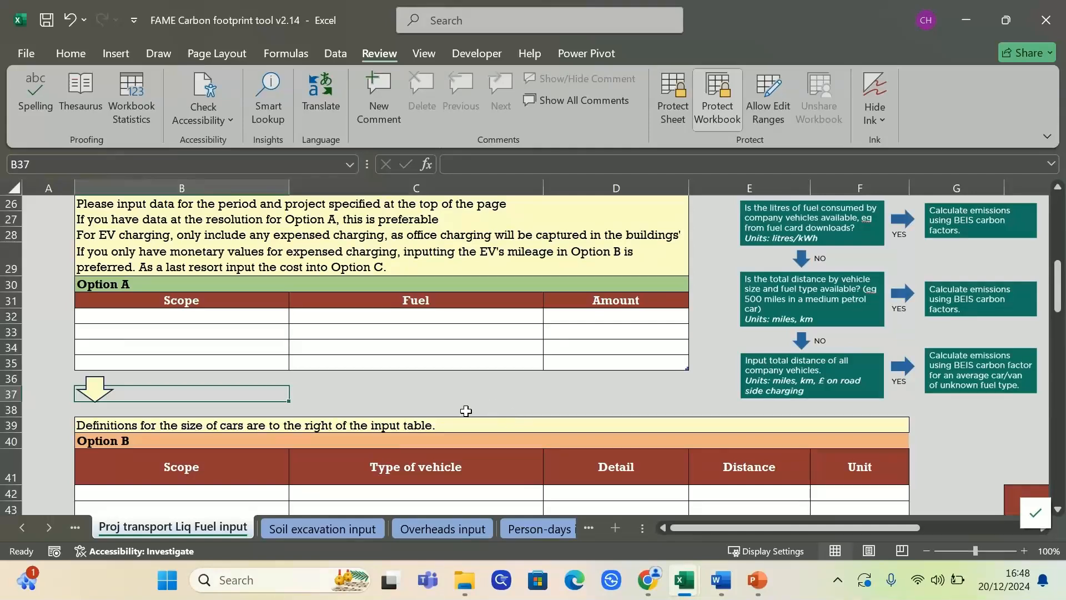
{"action": "left_click", "coordinate": [396, 391]}
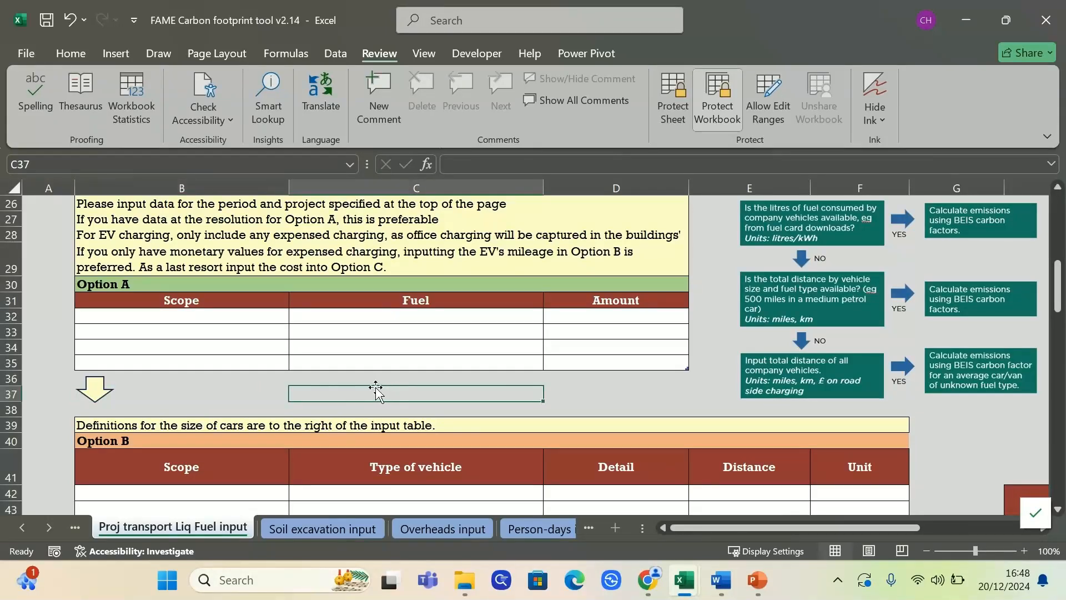
{"action": "scroll", "coordinate": [375, 388], "scroll_direction": "down", "scroll_amount": 19}
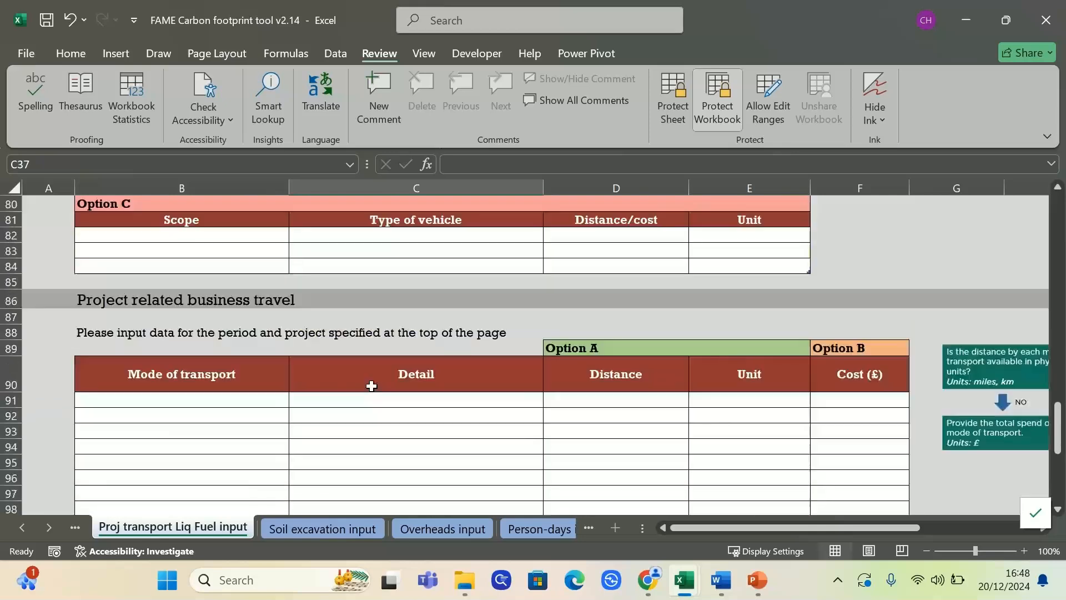
{"action": "scroll", "coordinate": [646, 373], "scroll_direction": "down", "scroll_amount": 1}
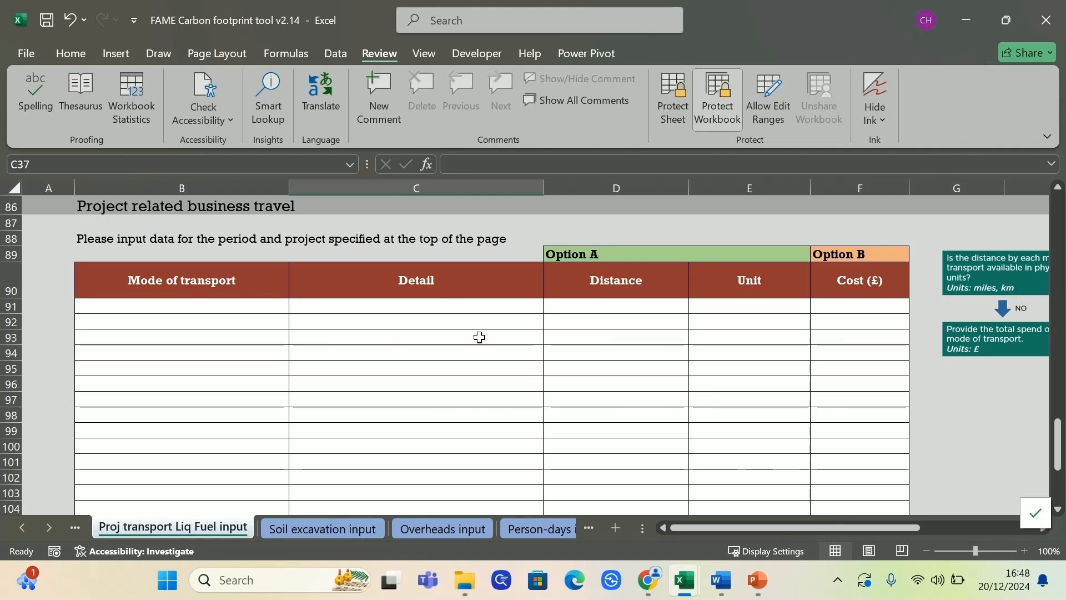
{"action": "scroll", "coordinate": [416, 337], "scroll_direction": "up", "scroll_amount": 16}
{"action": "scroll", "coordinate": [416, 339], "scroll_direction": "up", "scroll_amount": 12}
Enter the inputter's name in D9, choose project code CH001 and record type Forecast
{"action": "left_click", "coordinate": [705, 364]}
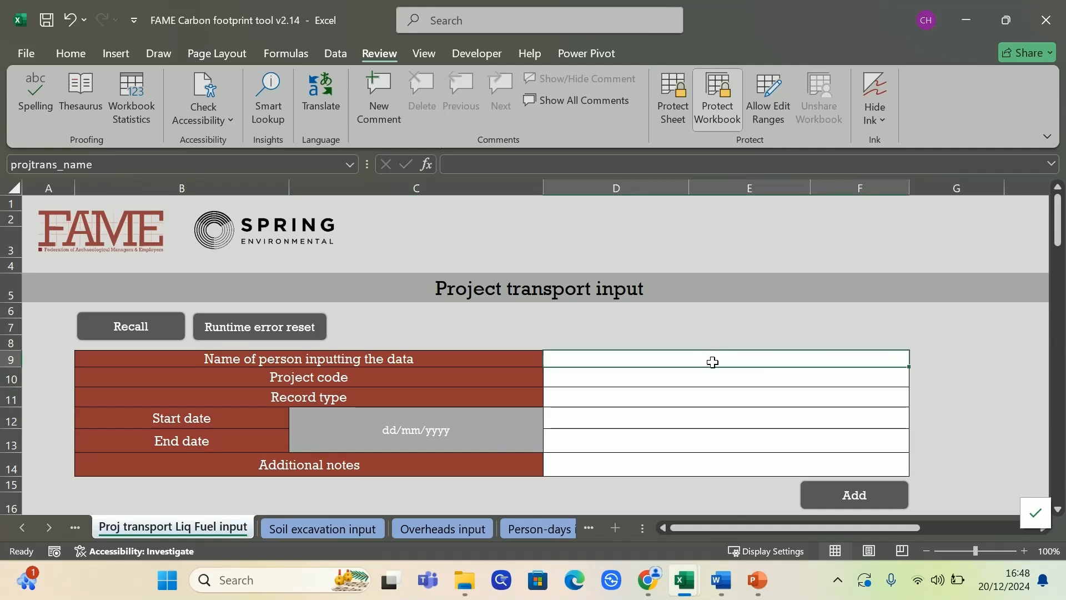
{"action": "type", "text": "c"}
{"action": "key", "text": "BackSpace"}
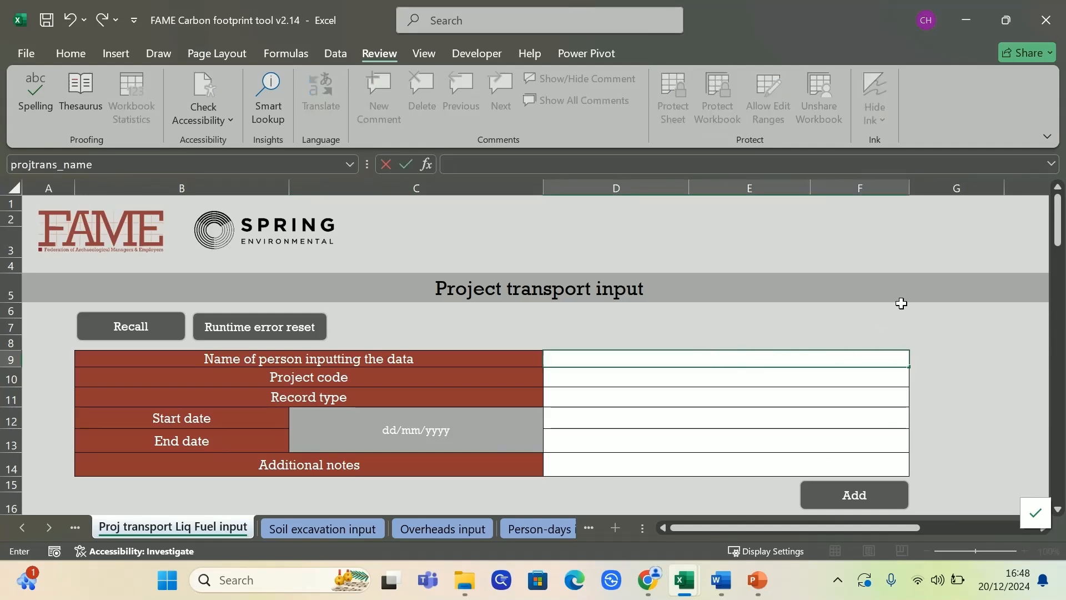
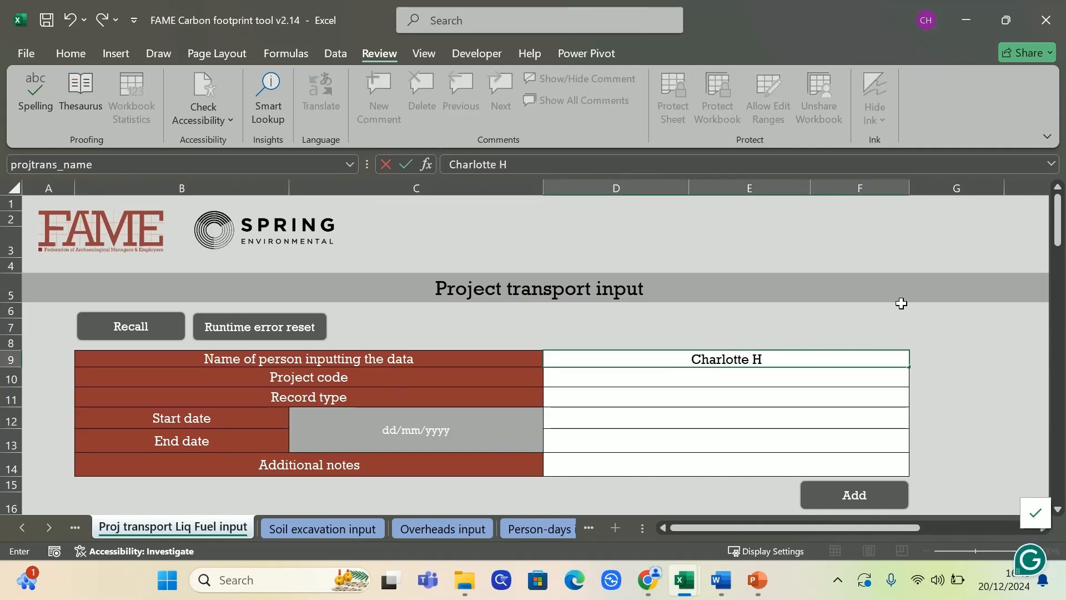
{"action": "key", "text": "Return"}
{"action": "left_click", "coordinate": [916, 379]}
{"action": "left_click", "coordinate": [903, 393]}
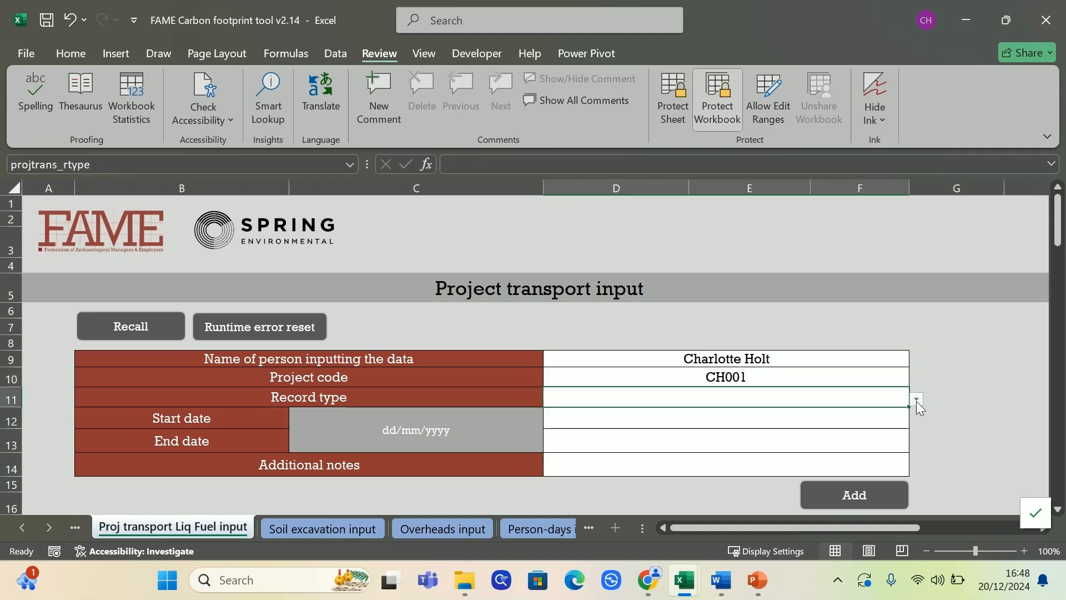
{"action": "left_click", "coordinate": [916, 400]}
{"action": "left_click", "coordinate": [897, 413]}
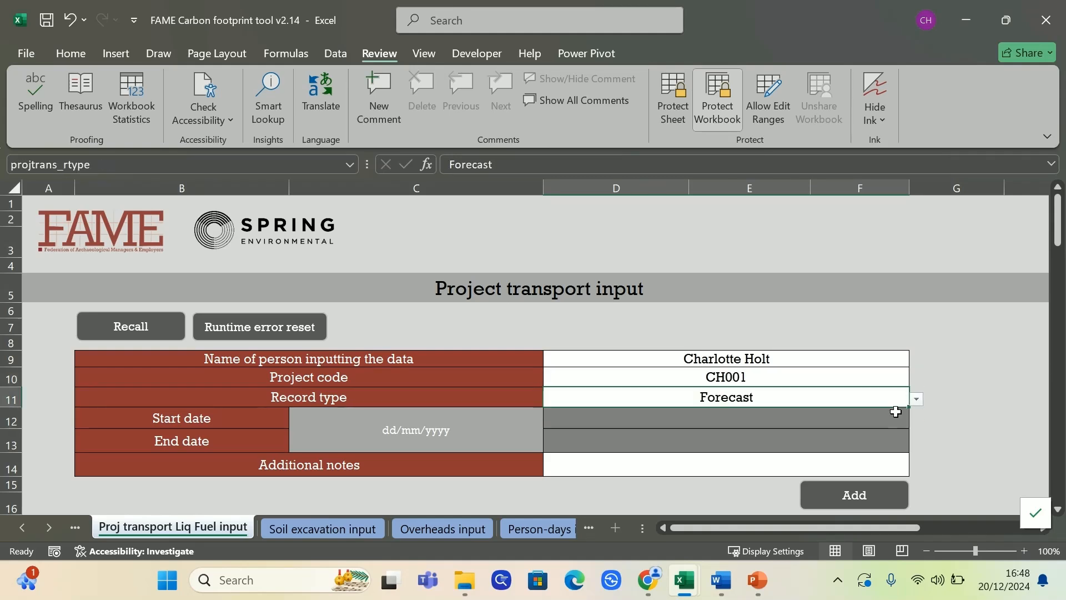
{"action": "left_click", "coordinate": [1003, 416]}
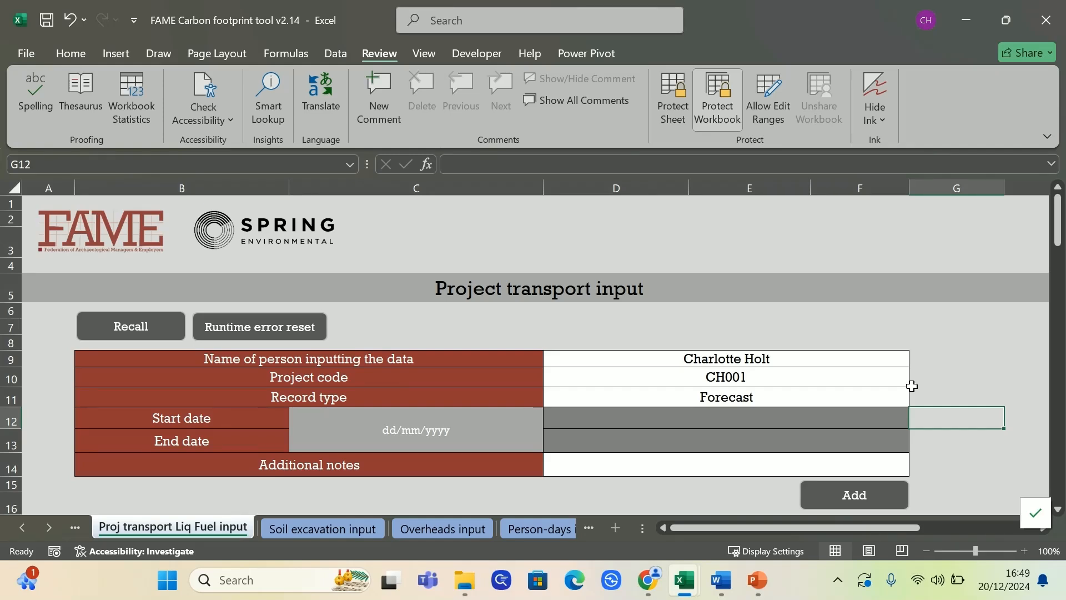
Fill the first Option A row as Company vehicles using 20000 Diesel - litres
{"action": "scroll", "coordinate": [926, 385], "scroll_direction": "down", "scroll_amount": 3}
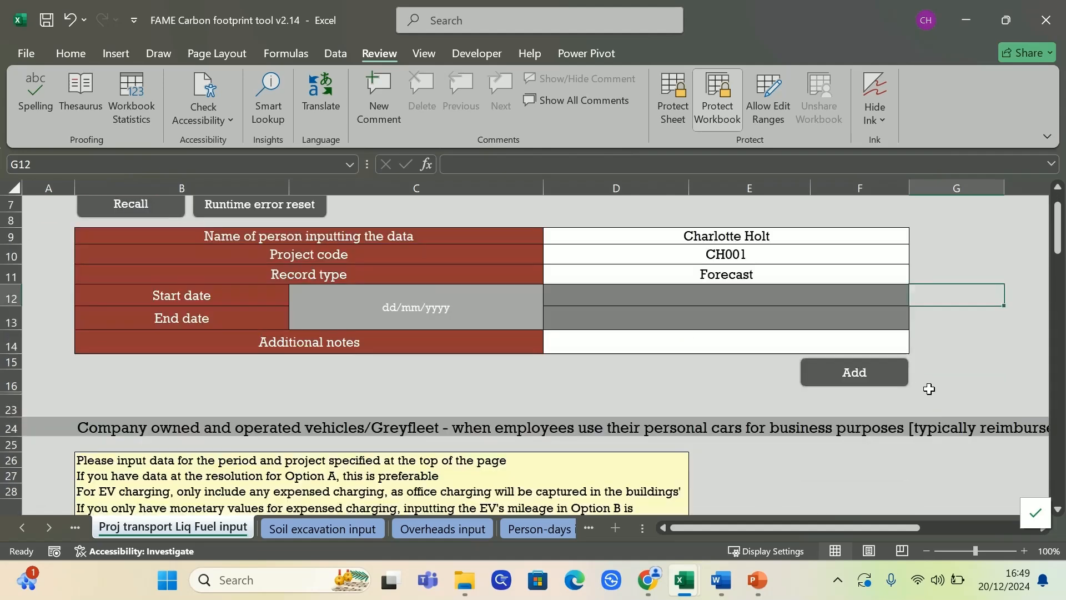
{"action": "scroll", "coordinate": [701, 368], "scroll_direction": "down", "scroll_amount": 2}
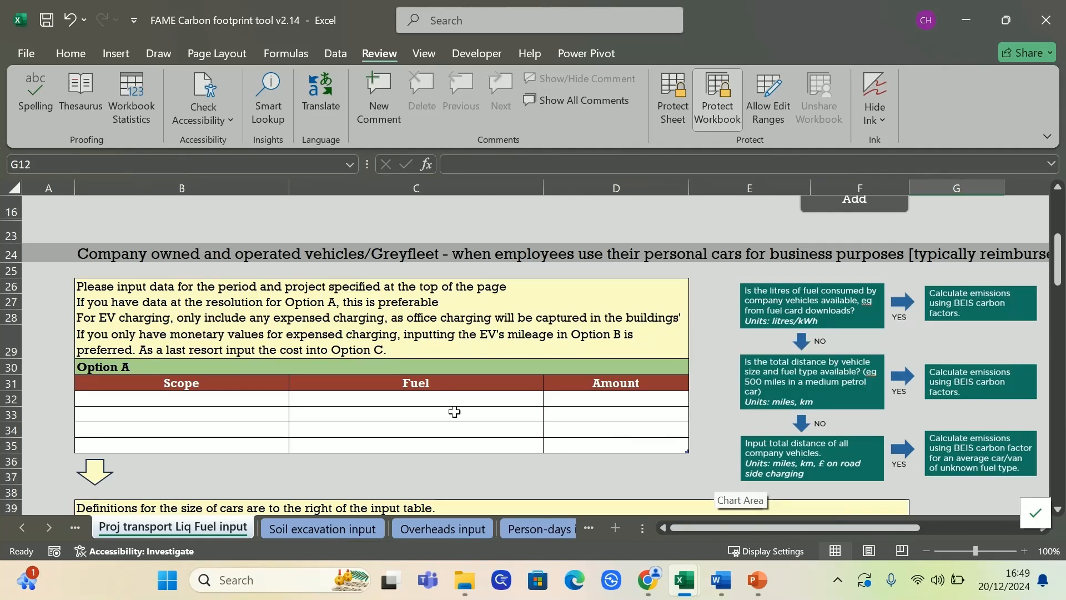
{"action": "left_click", "coordinate": [280, 399]}
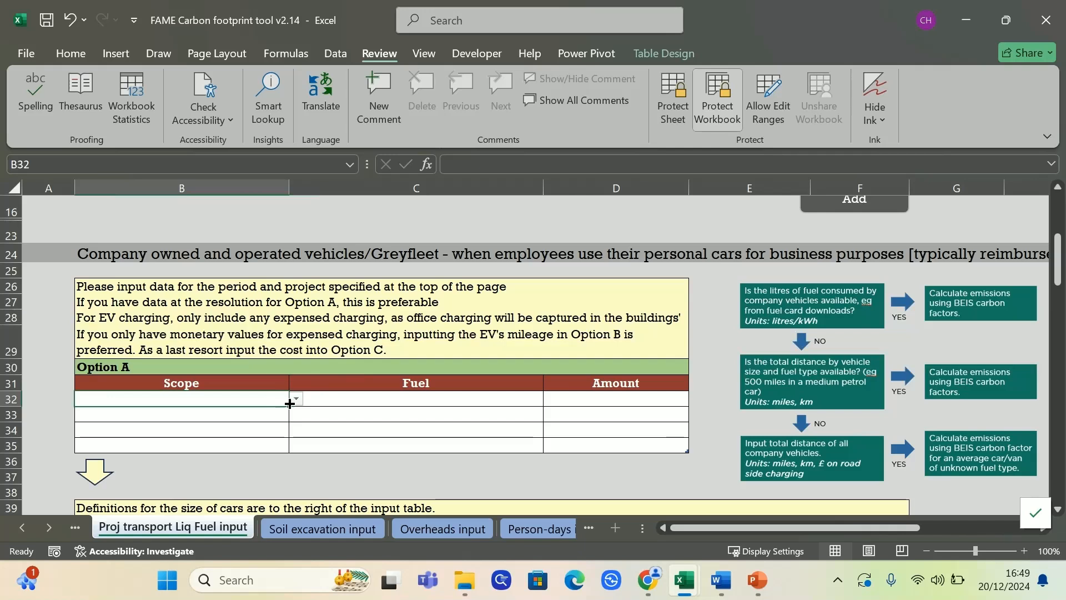
{"action": "left_click", "coordinate": [297, 399]}
{"action": "left_click", "coordinate": [276, 414]}
{"action": "left_click", "coordinate": [395, 400]}
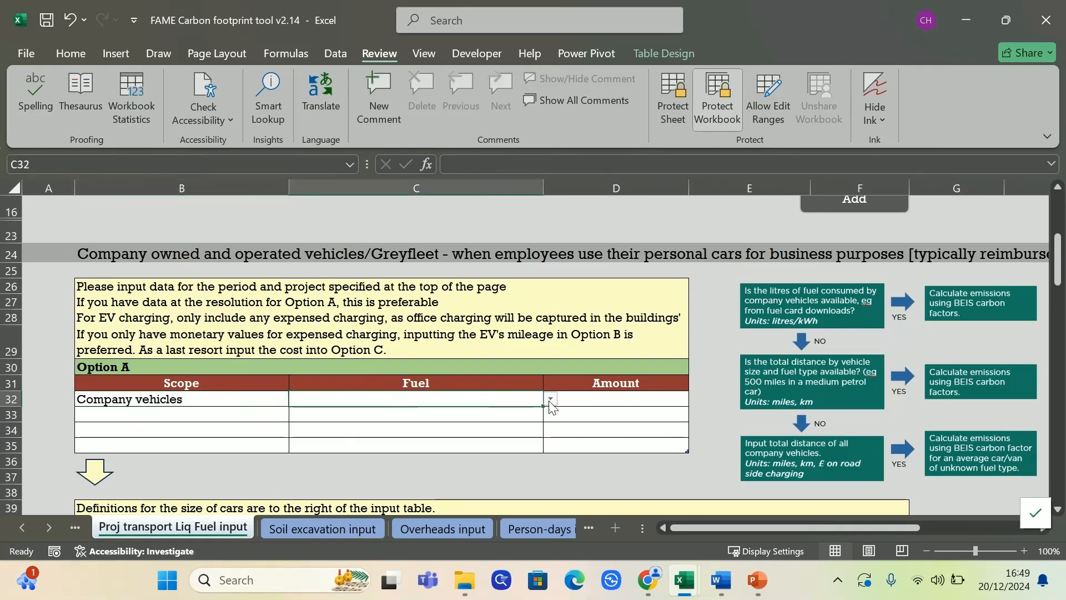
{"action": "left_click", "coordinate": [549, 399]}
{"action": "left_click", "coordinate": [511, 414]}
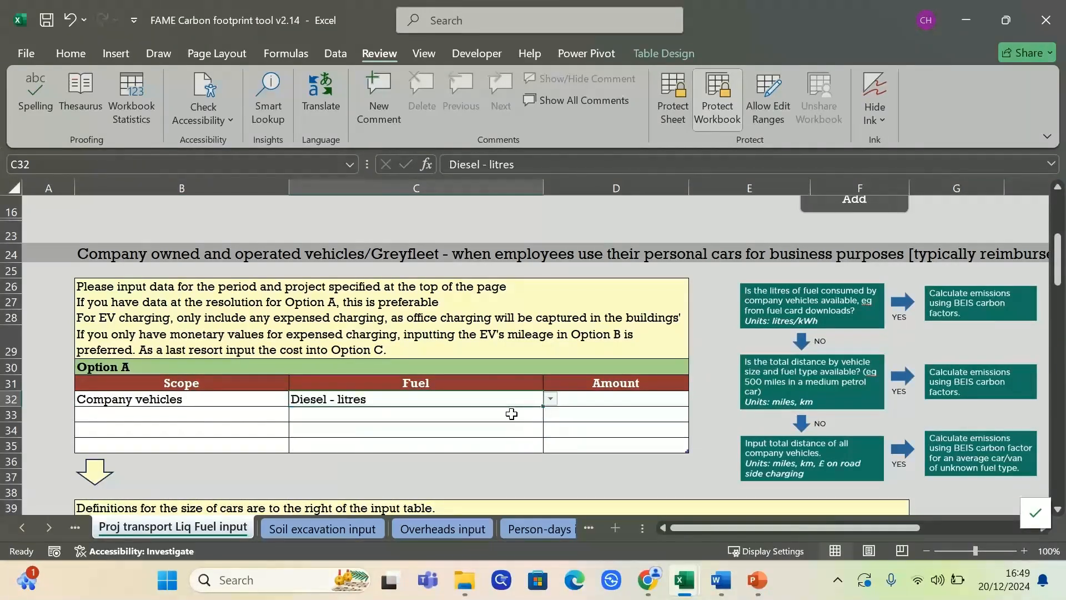
{"action": "left_click", "coordinate": [627, 401]}
{"action": "type", "text": "20000"}
{"action": "left_click", "coordinate": [315, 477]}
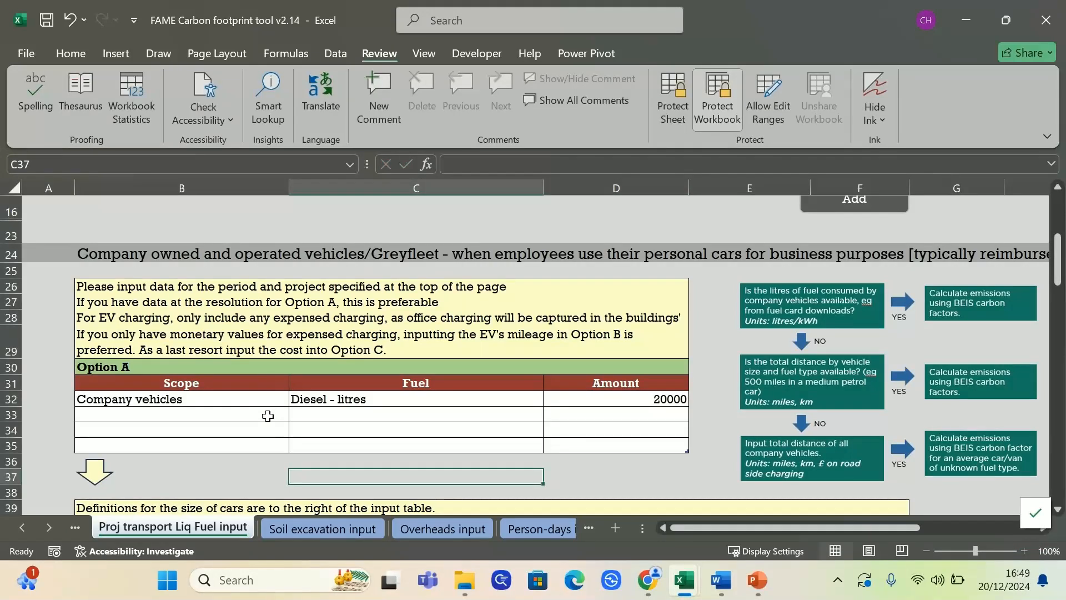
Fill the second row as Company vehicles using 200 Electricity EVs - kWh
{"action": "left_click", "coordinate": [267, 418]}
{"action": "left_click", "coordinate": [297, 415]}
{"action": "left_click", "coordinate": [234, 430]}
{"action": "left_click", "coordinate": [466, 416]}
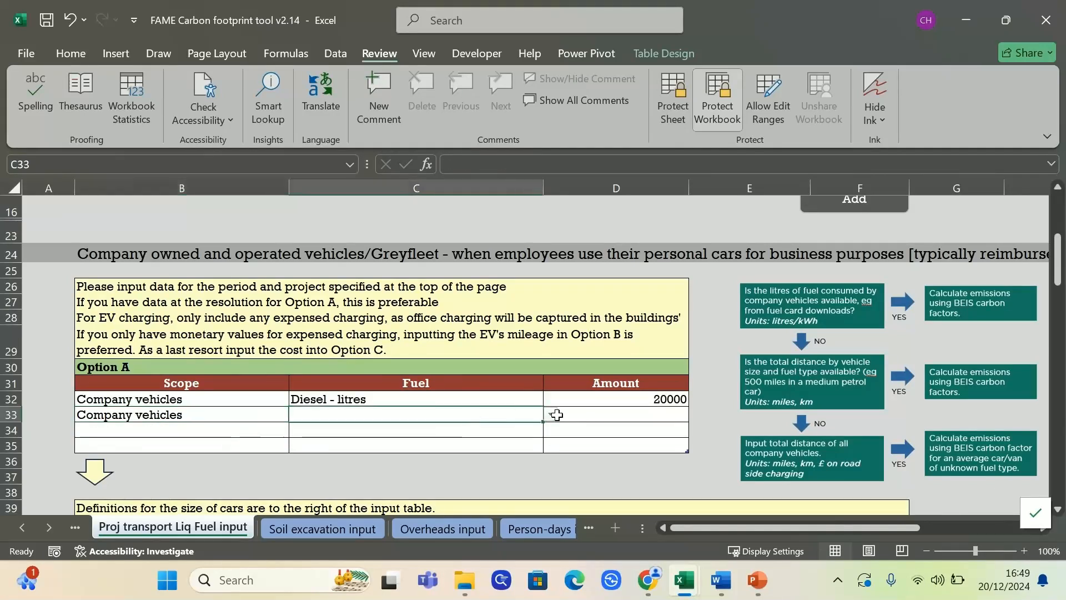
{"action": "left_click", "coordinate": [549, 415]}
{"action": "left_click", "coordinate": [372, 462]}
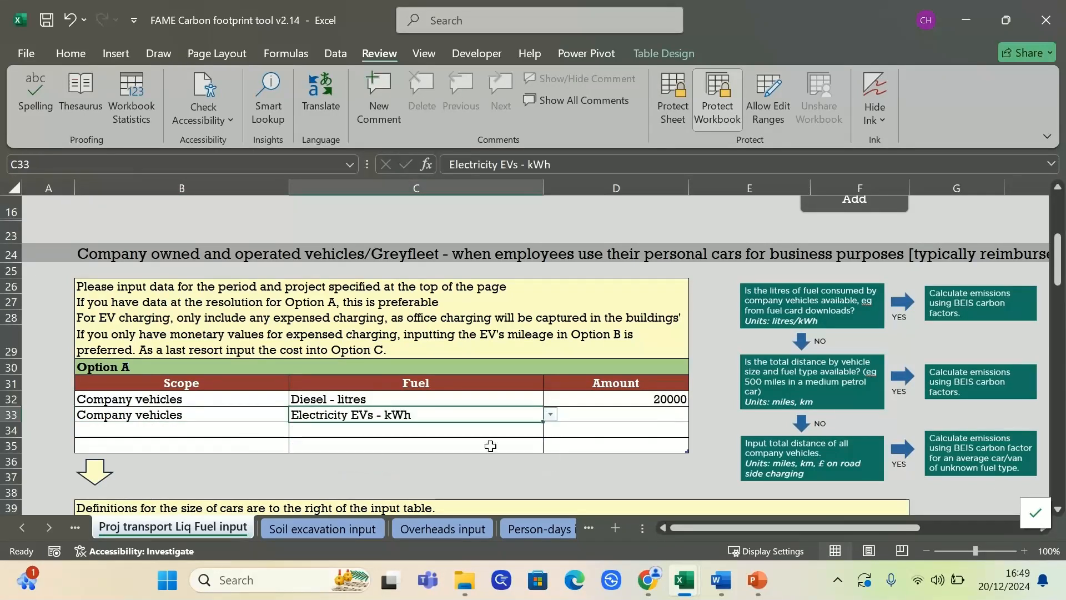
{"action": "left_click", "coordinate": [651, 412]}
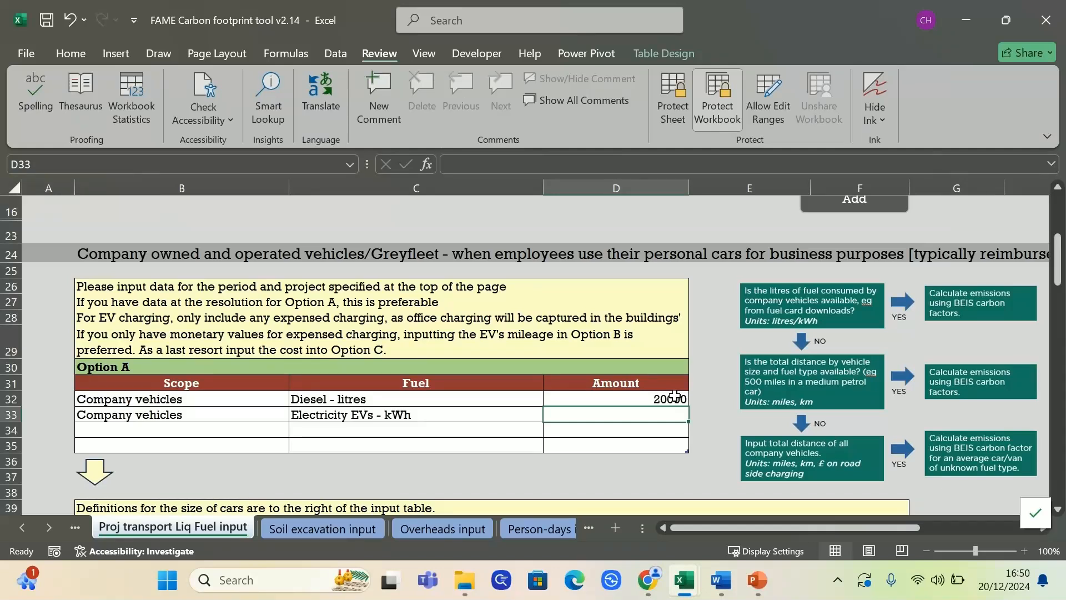
{"action": "type", "text": "200"}
{"action": "key", "text": "Return"}
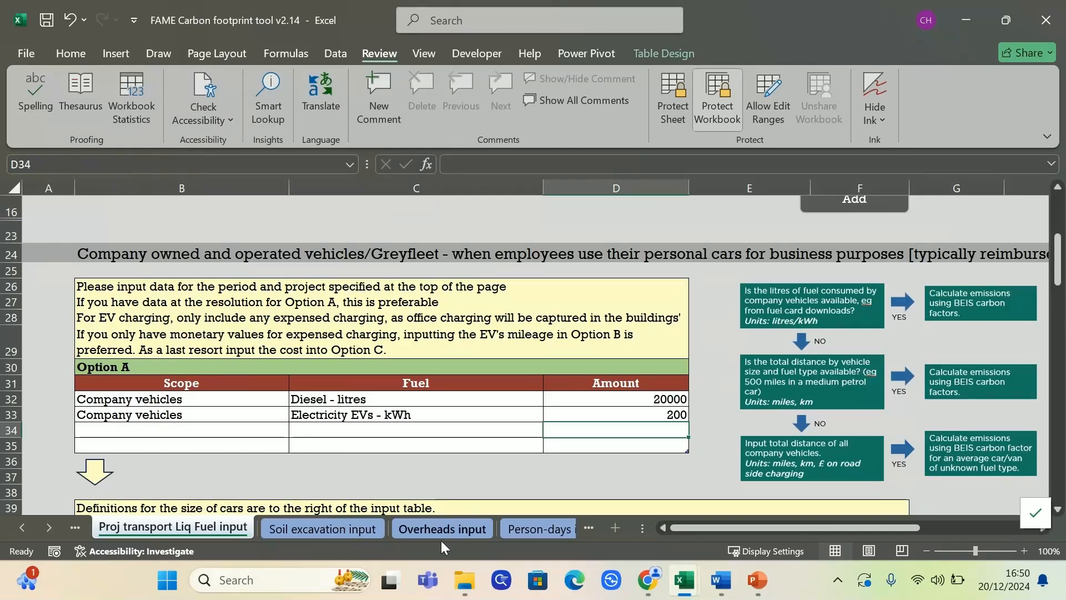
{"action": "left_click_drag", "start_coordinate": [165, 412], "coordinate": [633, 419]}
{"action": "left_click", "coordinate": [422, 476]}
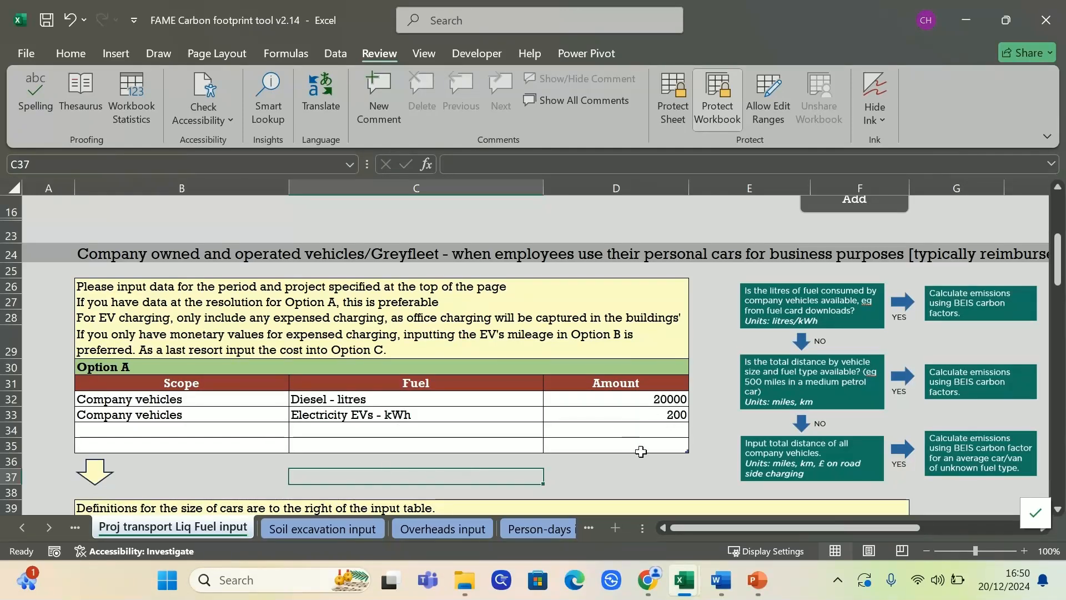
{"action": "scroll", "coordinate": [640, 451], "scroll_direction": "down", "scroll_amount": 3}
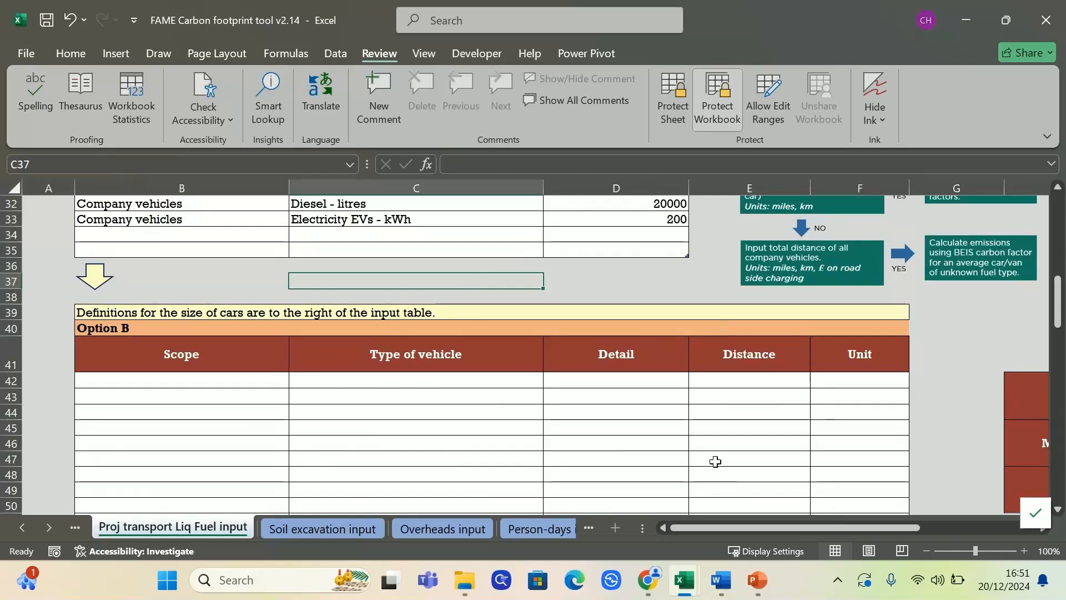
{"action": "scroll", "coordinate": [715, 462], "scroll_direction": "down", "scroll_amount": 12}
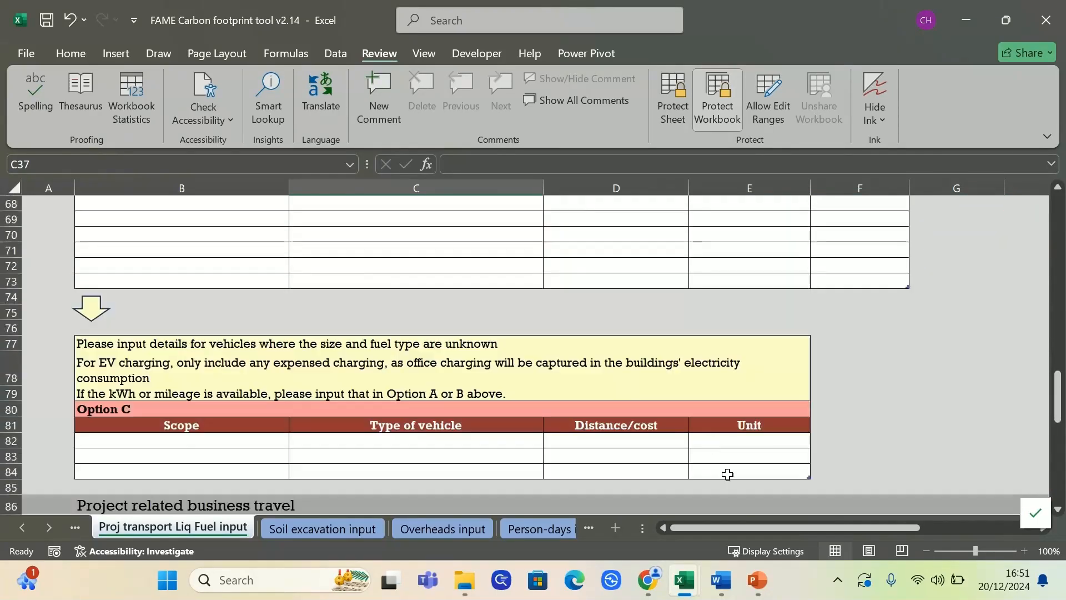
{"action": "scroll", "coordinate": [628, 465], "scroll_direction": "up", "scroll_amount": 15}
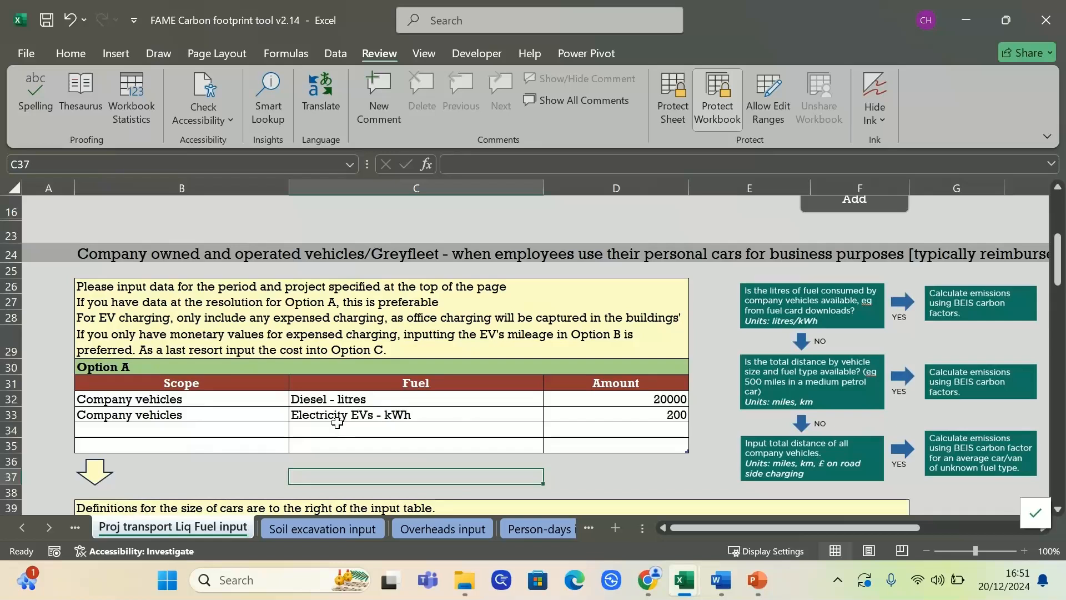
{"action": "left_click", "coordinate": [207, 472]}
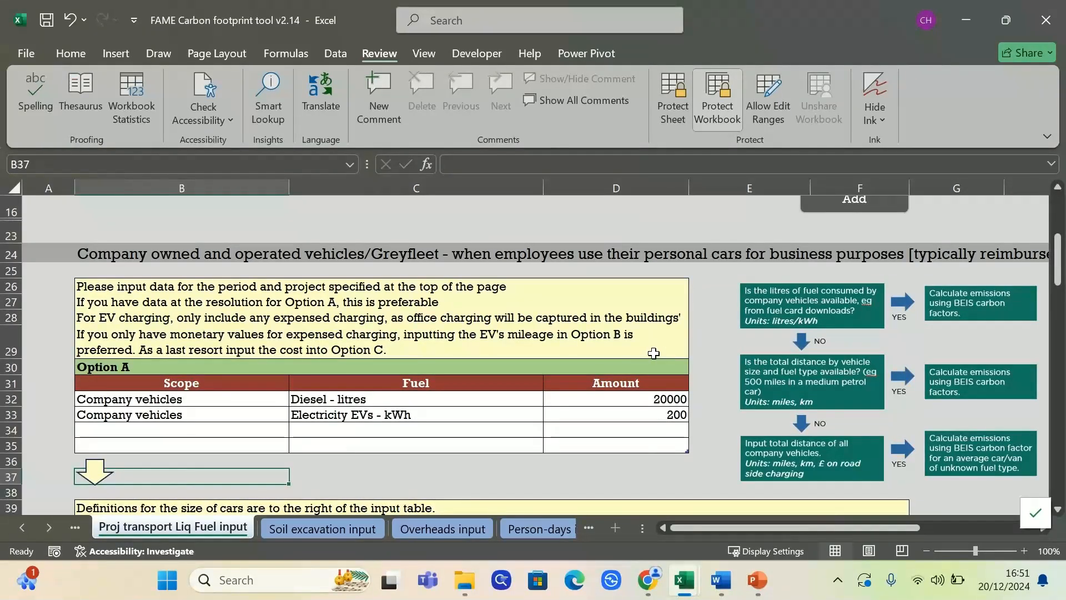
{"action": "scroll", "coordinate": [875, 339], "scroll_direction": "down", "scroll_amount": 1}
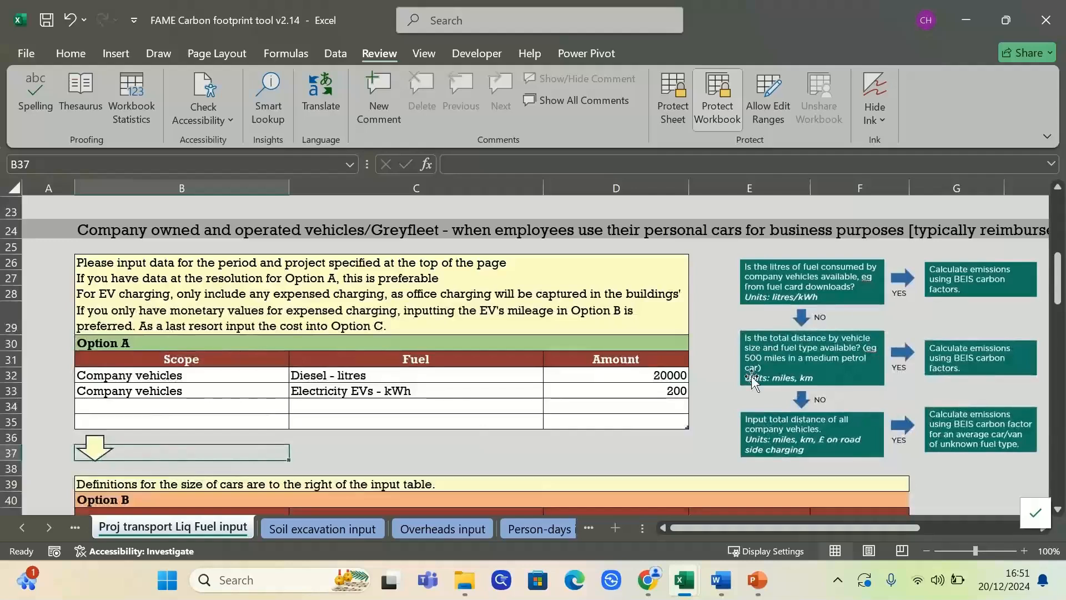
{"action": "scroll", "coordinate": [547, 414], "scroll_direction": "down", "scroll_amount": 1}
{"action": "scroll", "coordinate": [522, 409], "scroll_direction": "down", "scroll_amount": 1}
{"action": "scroll", "coordinate": [519, 410], "scroll_direction": "down", "scroll_amount": 4}
Set the Option B row to Greyfleet and Car, then view the car-size guide beside it
{"action": "left_click", "coordinate": [271, 380]}
{"action": "left_click", "coordinate": [296, 380]}
{"action": "left_click", "coordinate": [100, 405]}
{"action": "left_click", "coordinate": [440, 381]}
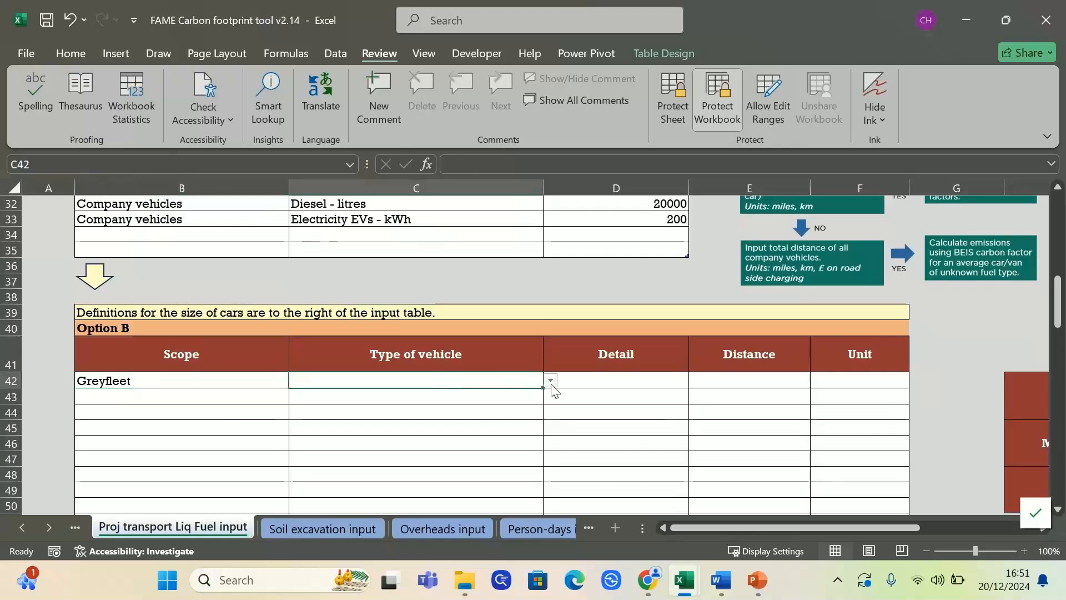
{"action": "left_click", "coordinate": [551, 383]}
{"action": "left_click", "coordinate": [471, 397]}
{"action": "left_click", "coordinate": [640, 379]}
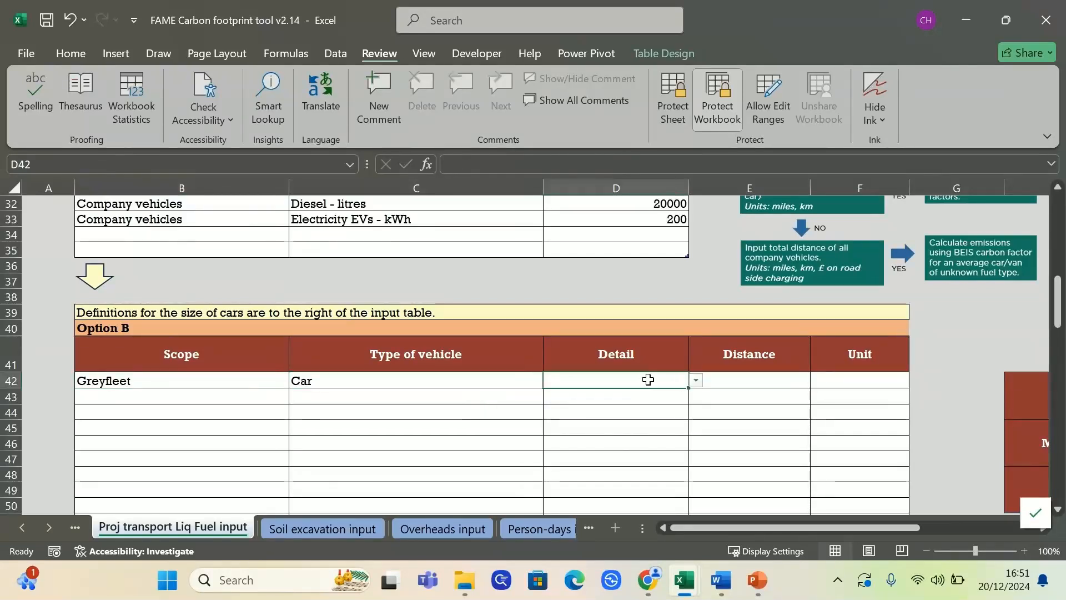
{"action": "left_click", "coordinate": [696, 381]}
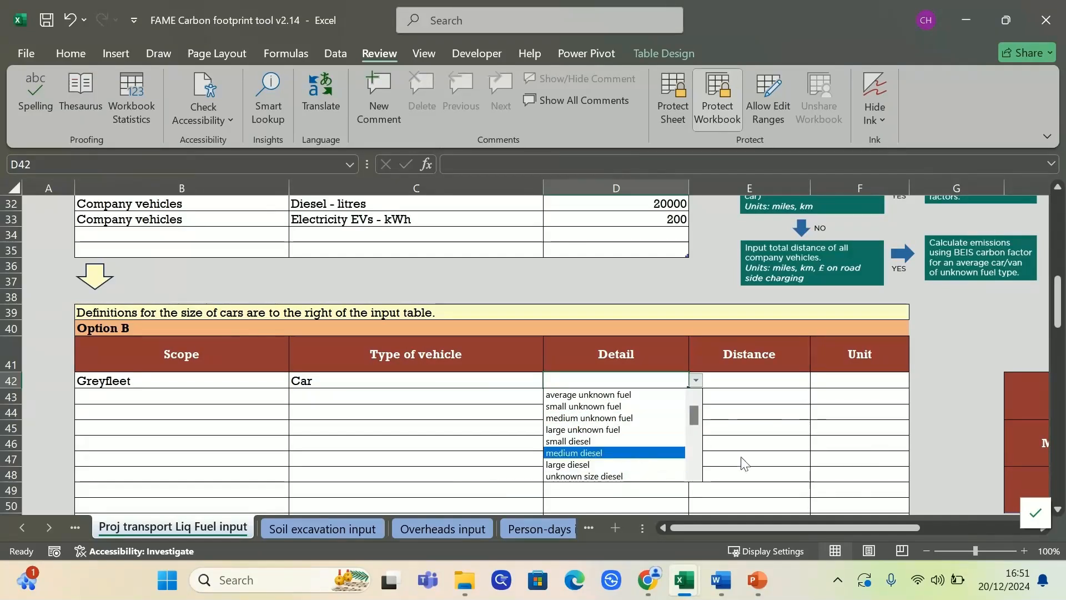
{"action": "left_click", "coordinate": [697, 380]}
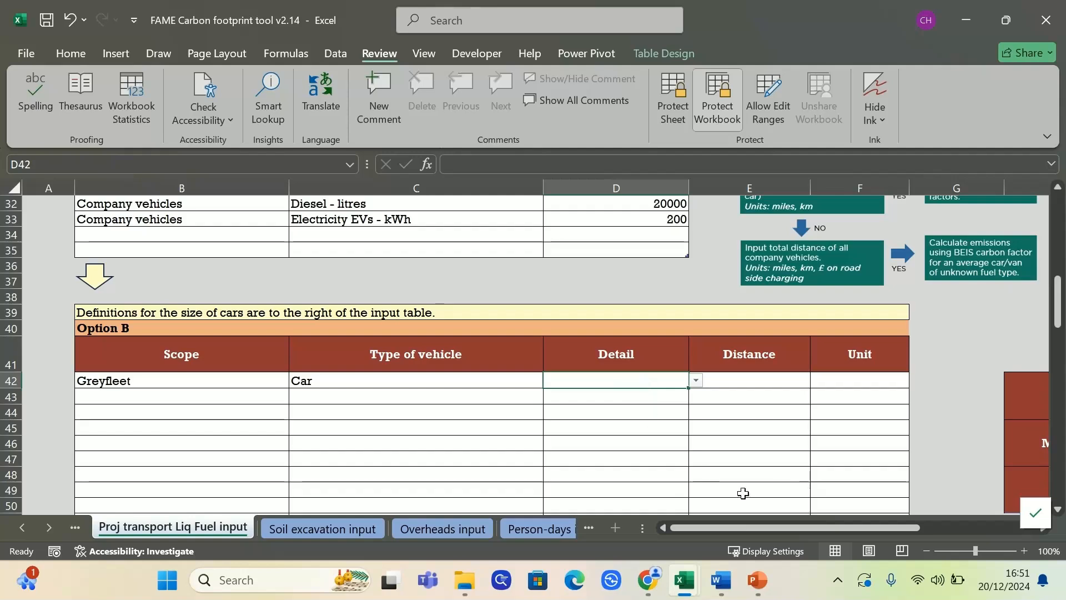
{"action": "left_click_drag", "start_coordinate": [740, 522], "coordinate": [820, 515]}
{"action": "scroll", "coordinate": [784, 416], "scroll_direction": "down", "scroll_amount": 1}
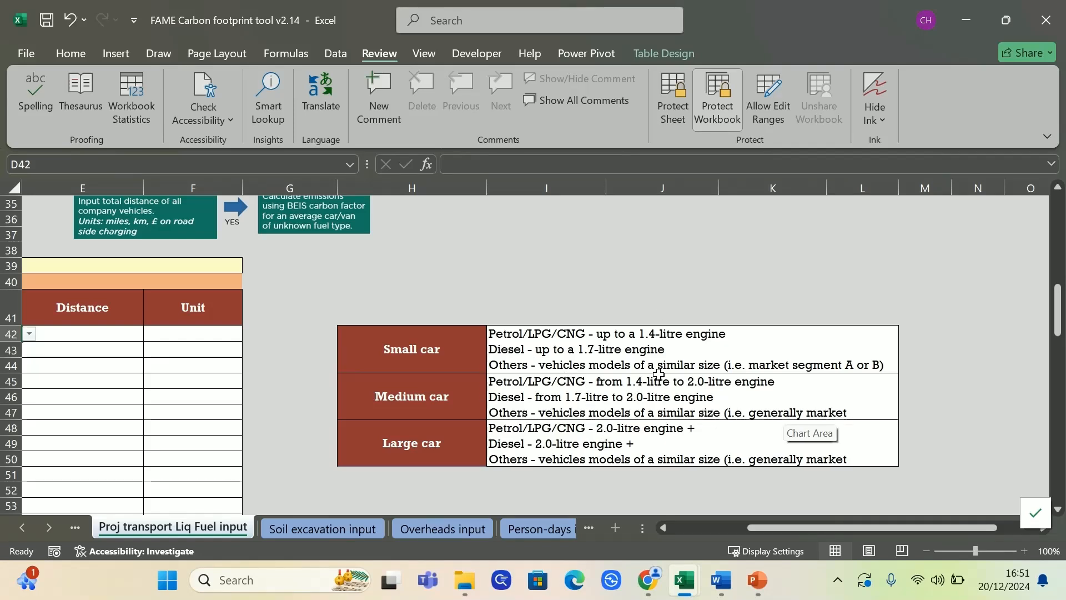
{"action": "left_click_drag", "start_coordinate": [795, 526], "coordinate": [718, 526]}
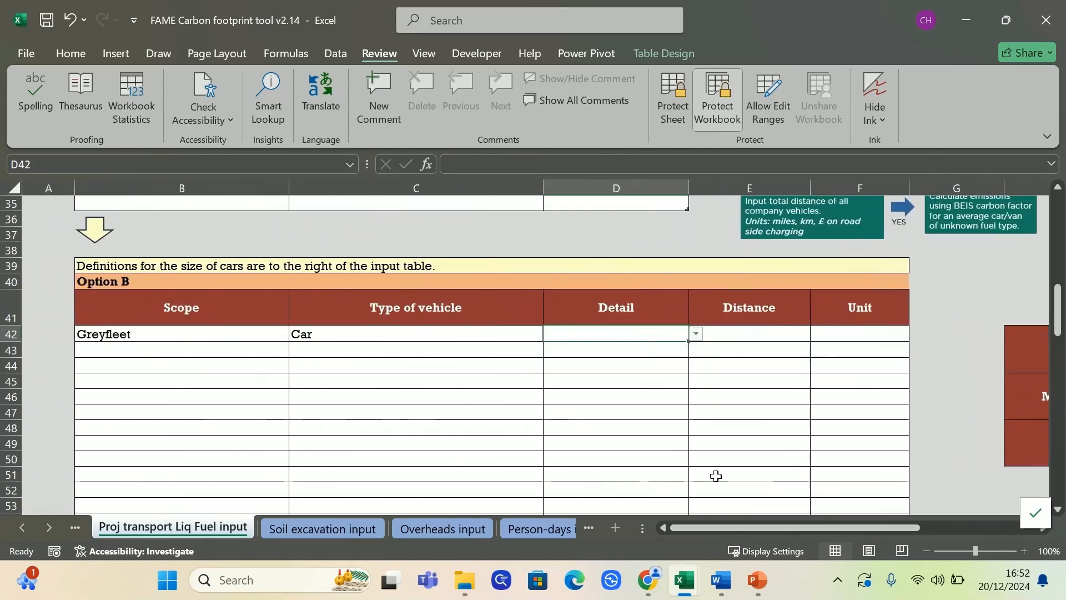
Choose medium diesel as the car detail and enter a 2000 distance in km
{"action": "left_click", "coordinate": [695, 335]}
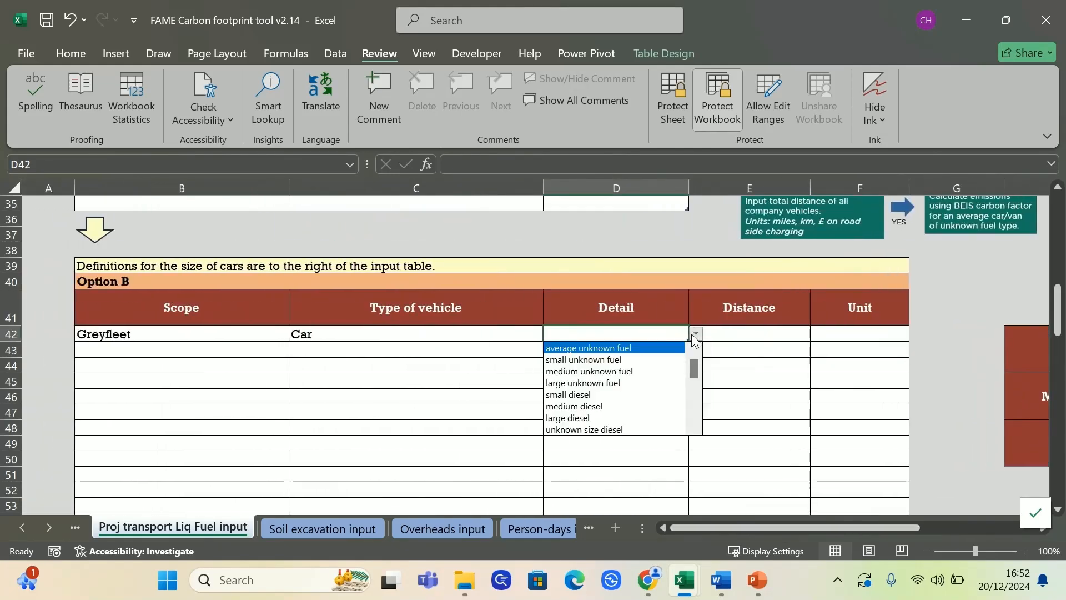
{"action": "left_click", "coordinate": [614, 408]}
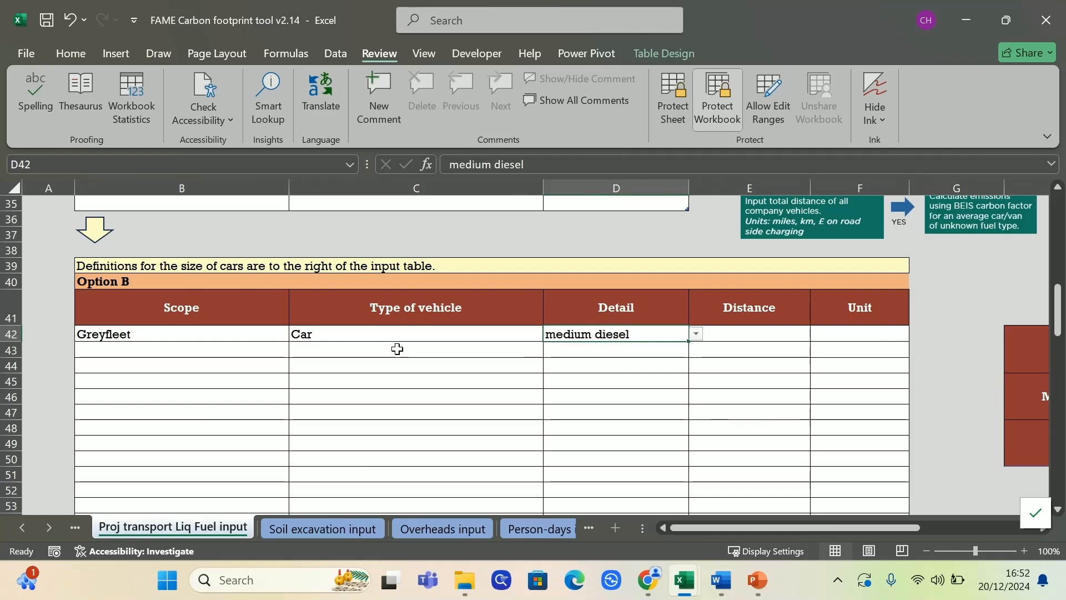
{"action": "left_click", "coordinate": [746, 331]}
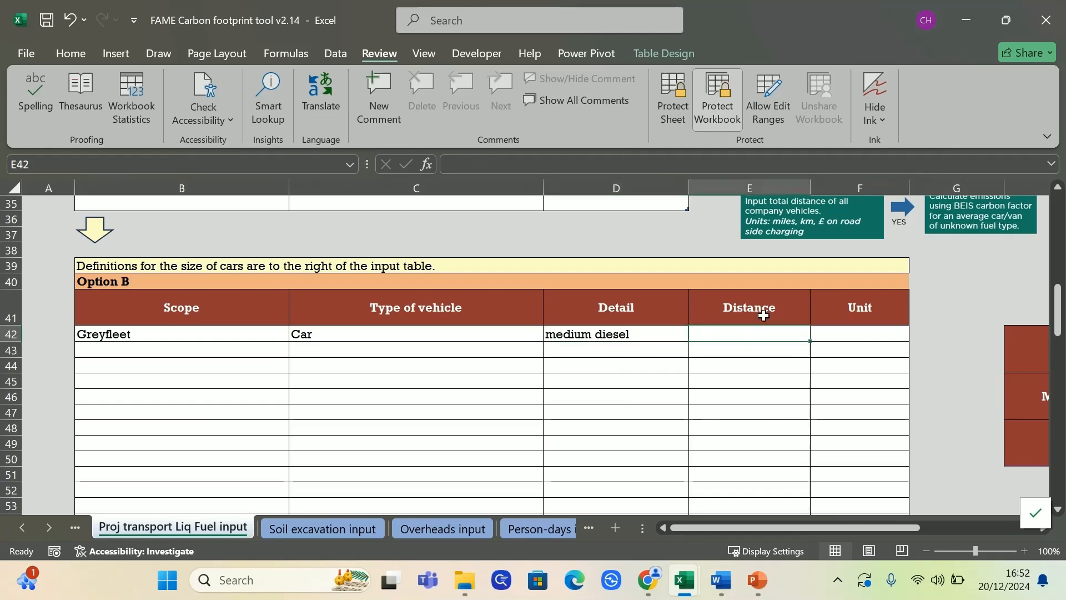
{"action": "type", "text": "2000"}
{"action": "key", "text": "Right"}
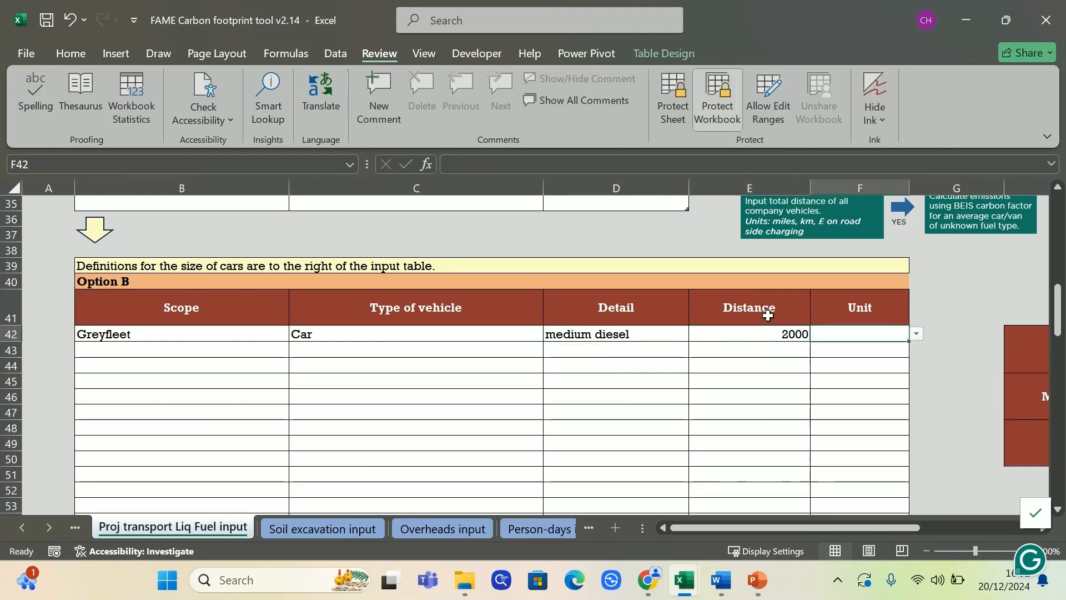
{"action": "type", "text": "km"}
{"action": "key", "text": "Return"}
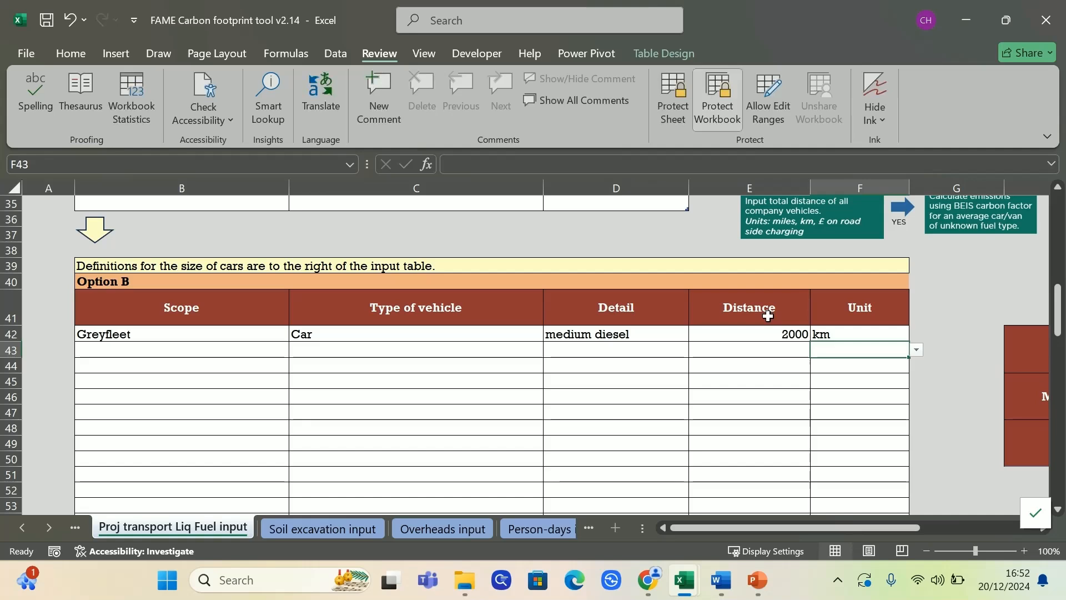
Change the distance unit from km to miles and confirm it in the unit list
{"action": "left_click", "coordinate": [849, 333]}
{"action": "type", "text": "miles"}
{"action": "key", "text": "Return"}
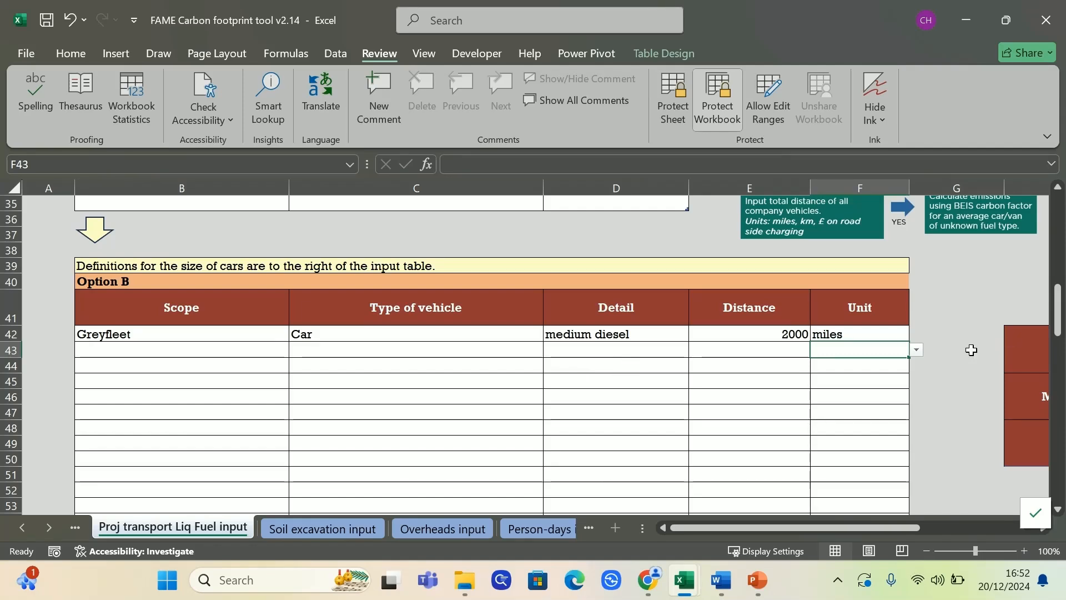
{"action": "left_click", "coordinate": [902, 333]}
{"action": "left_click", "coordinate": [916, 335]}
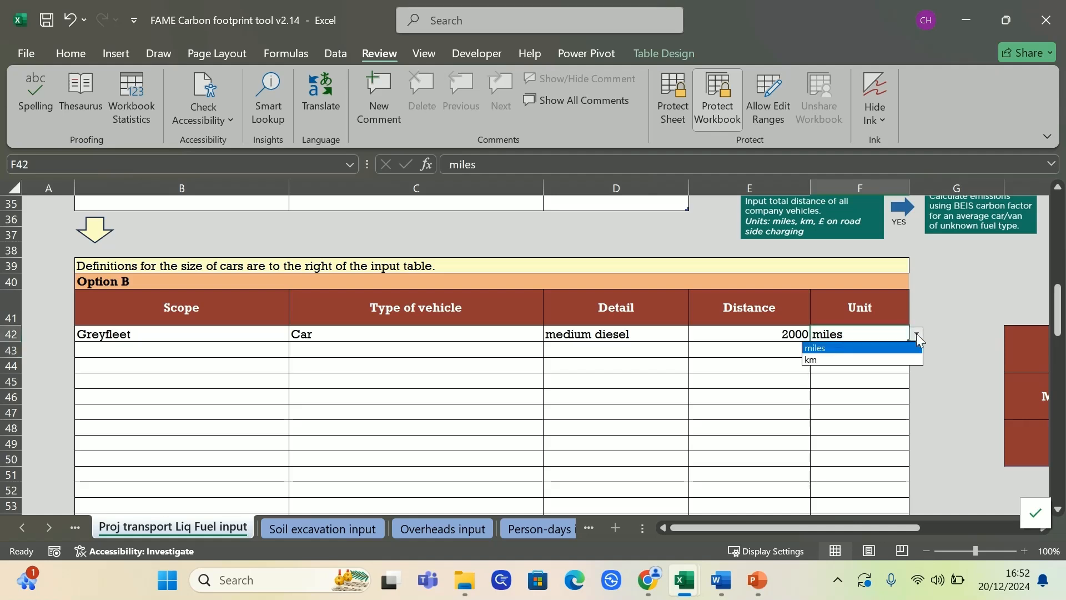
{"action": "left_click", "coordinate": [924, 410]}
{"action": "left_click", "coordinate": [922, 384]}
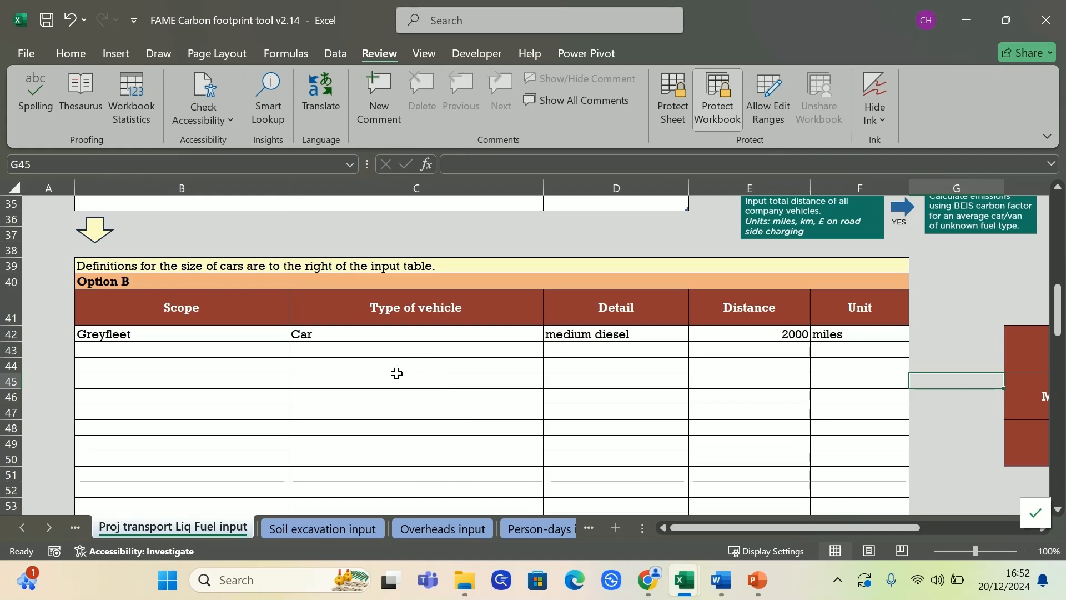
Fill an Option C row as a Greyfleet van travelling 2000 km
{"action": "scroll", "coordinate": [387, 404], "scroll_direction": "down", "scroll_amount": 1}
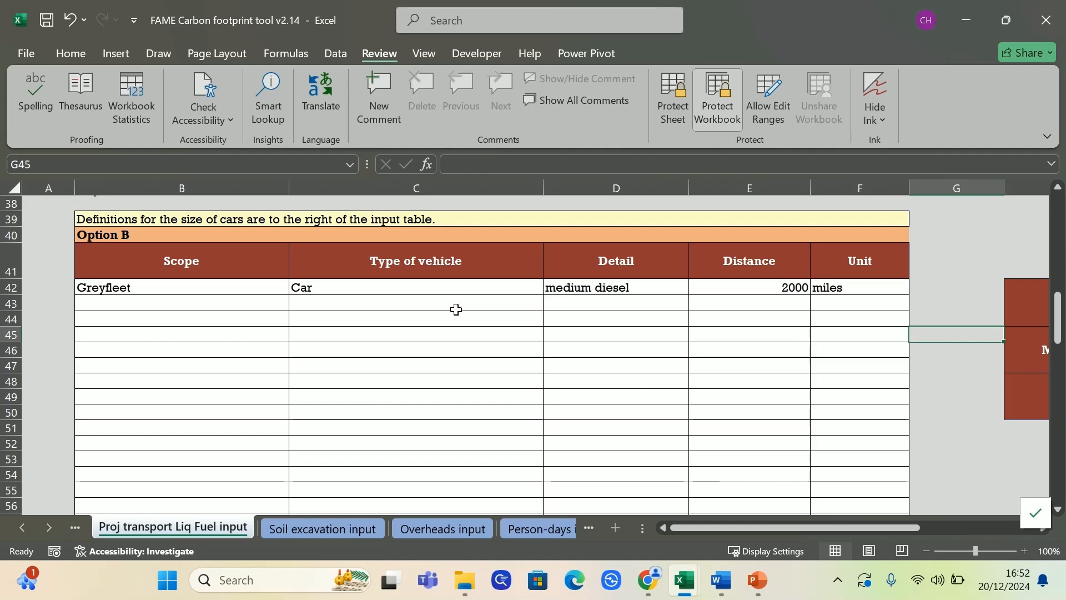
{"action": "scroll", "coordinate": [461, 347], "scroll_direction": "down", "scroll_amount": 5}
{"action": "scroll", "coordinate": [461, 345], "scroll_direction": "down", "scroll_amount": 6}
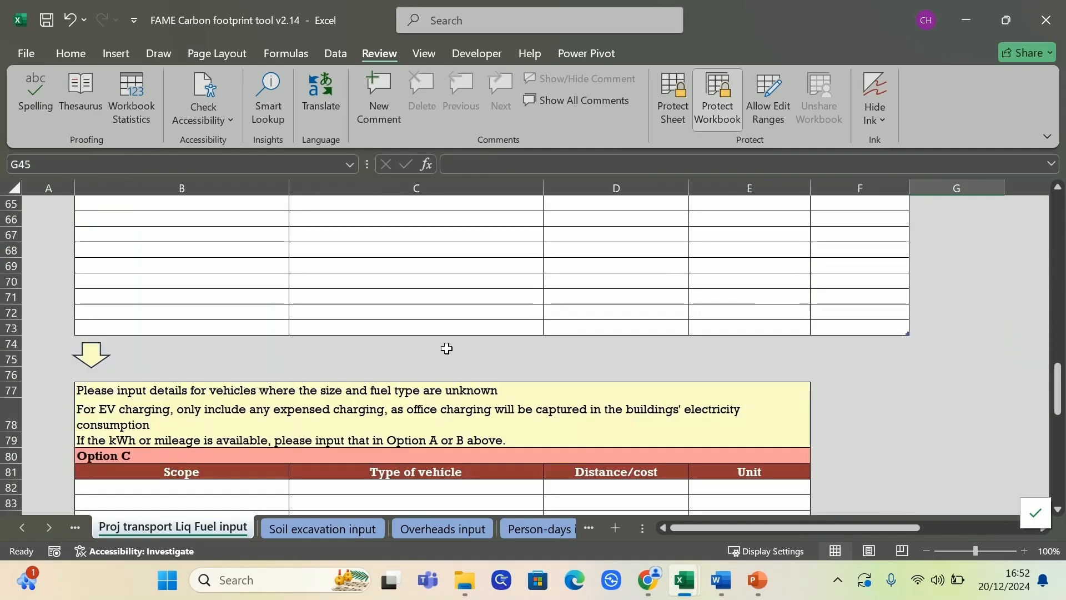
{"action": "left_click", "coordinate": [263, 393]}
{"action": "left_click", "coordinate": [298, 394]}
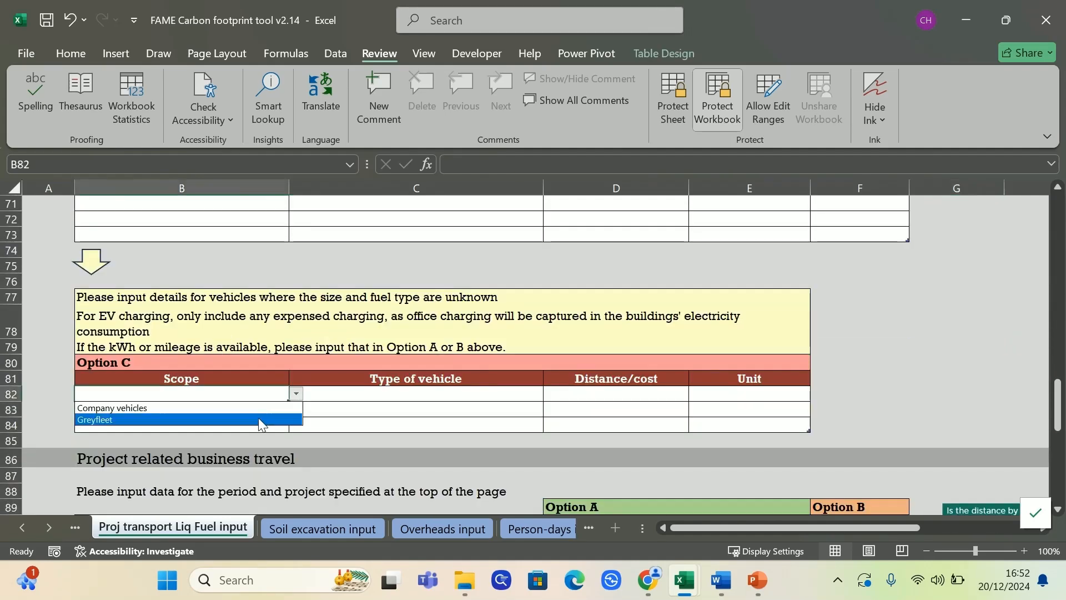
{"action": "left_click", "coordinate": [222, 420]}
{"action": "left_click", "coordinate": [414, 395]}
{"action": "left_click", "coordinate": [551, 393]}
{"action": "left_click", "coordinate": [478, 417]}
{"action": "left_click", "coordinate": [649, 398]}
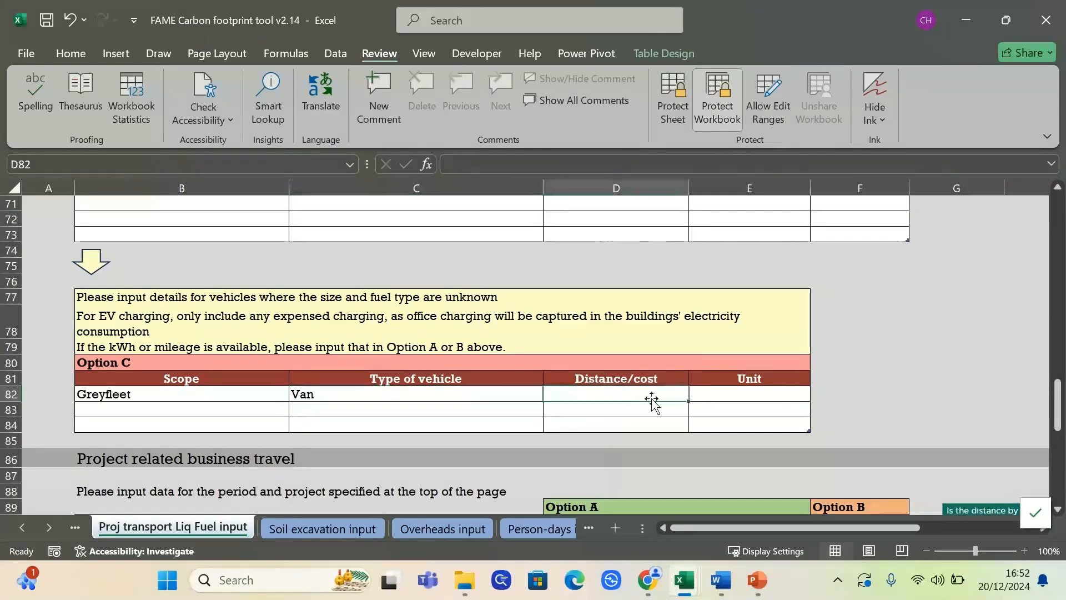
{"action": "type", "text": "2000"}
{"action": "key", "text": "Tab"}
{"action": "left_click", "coordinate": [817, 394]}
{"action": "left_click", "coordinate": [797, 420]}
{"action": "left_click", "coordinate": [862, 422]}
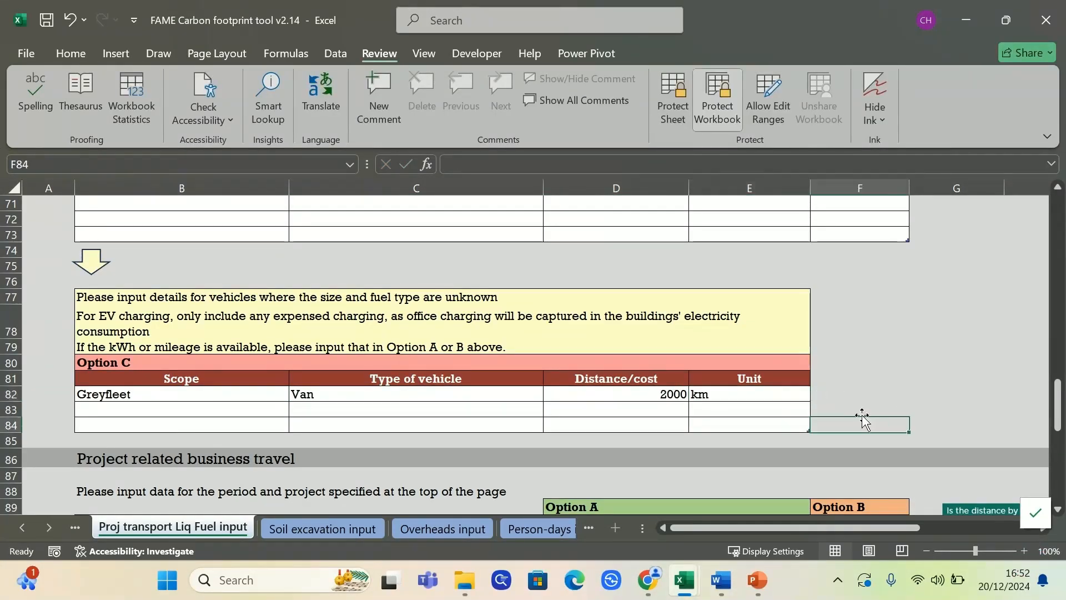
Add row 83 as Greyfleet Electric vehicle charging (not at office) costing £100
{"action": "left_click", "coordinate": [178, 410]}
{"action": "left_click", "coordinate": [296, 409]}
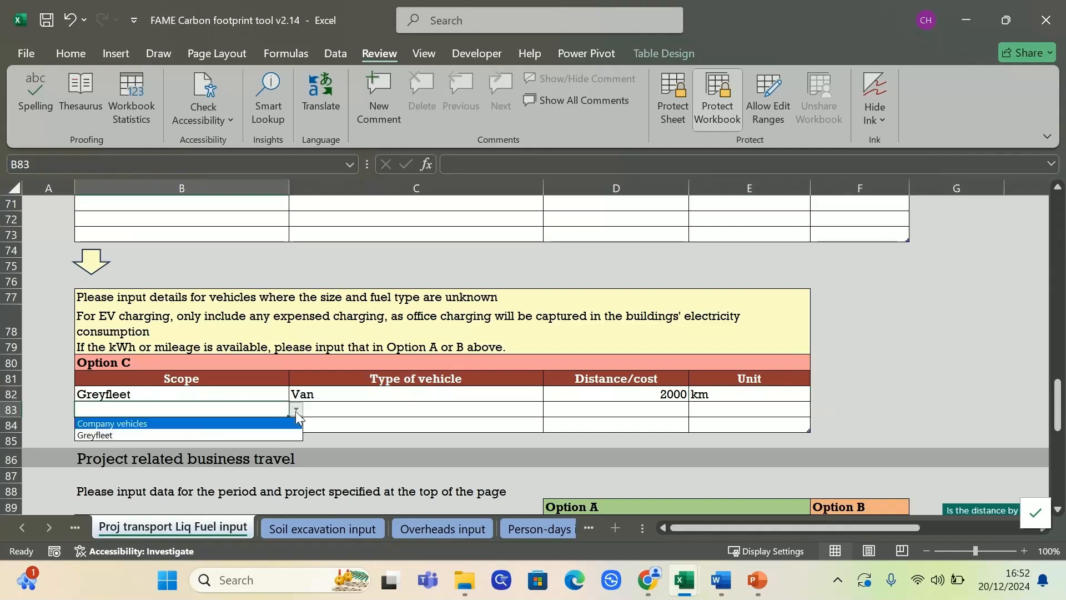
{"action": "left_click", "coordinate": [205, 434]}
{"action": "left_click", "coordinate": [428, 410]}
{"action": "left_click", "coordinate": [549, 409]}
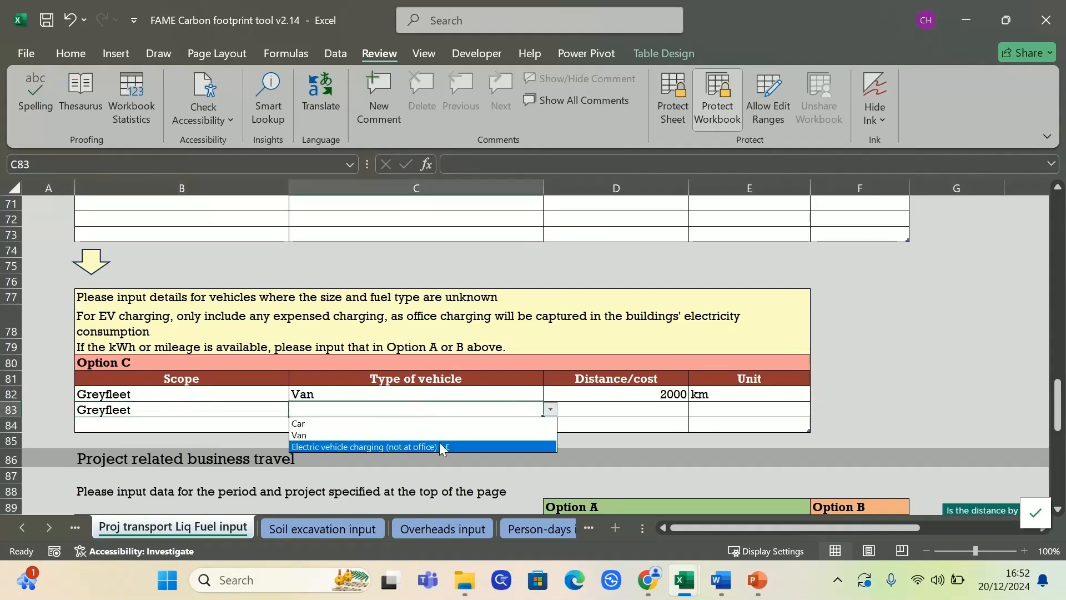
{"action": "left_click", "coordinate": [446, 447]}
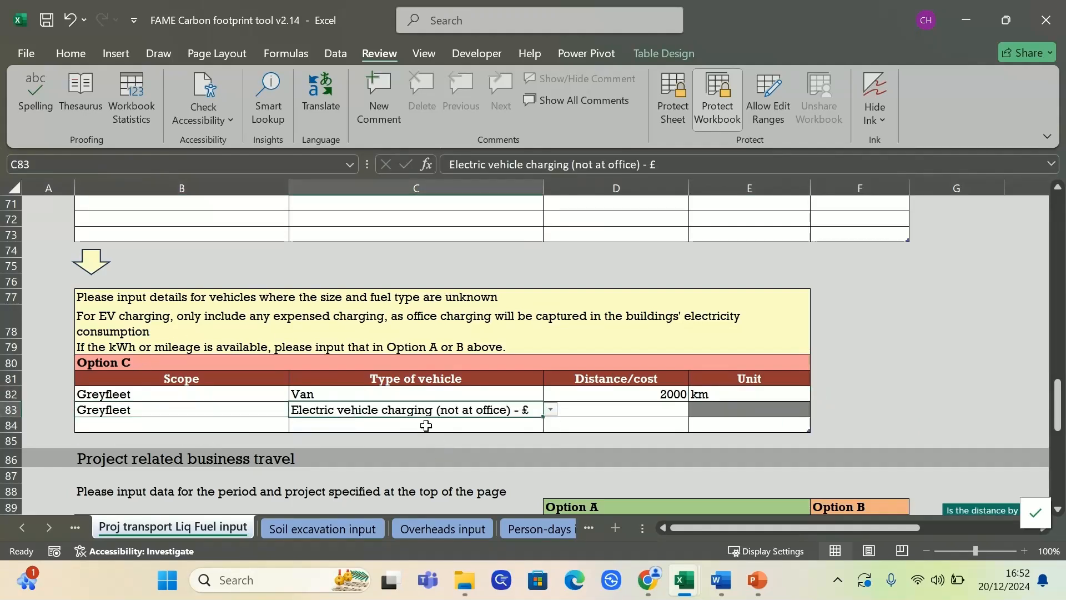
{"action": "left_click", "coordinate": [638, 416]}
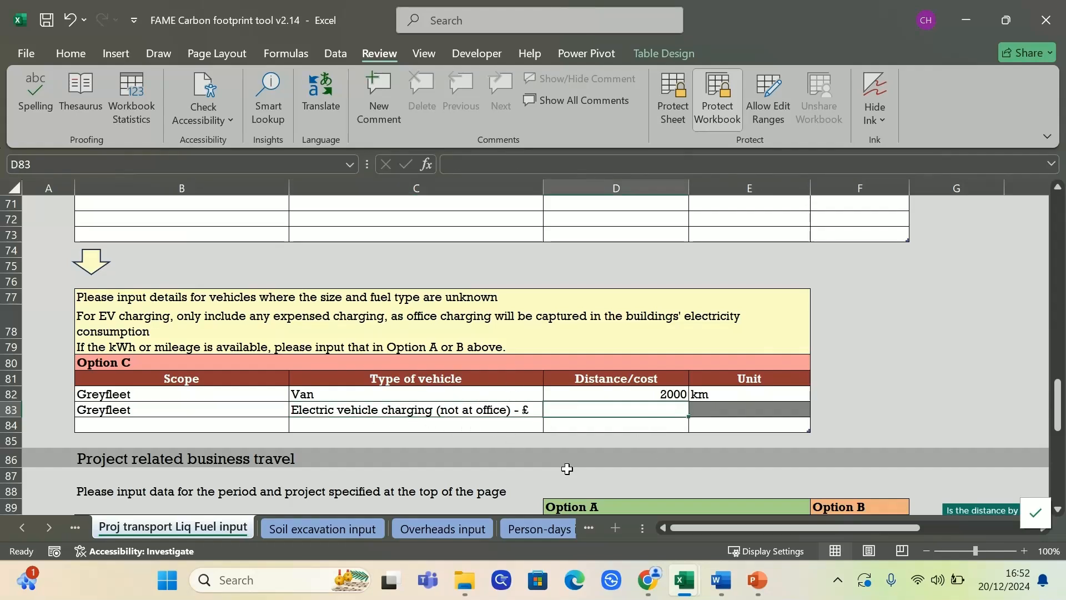
{"action": "type", "text": "100"}
{"action": "key", "text": "Return"}
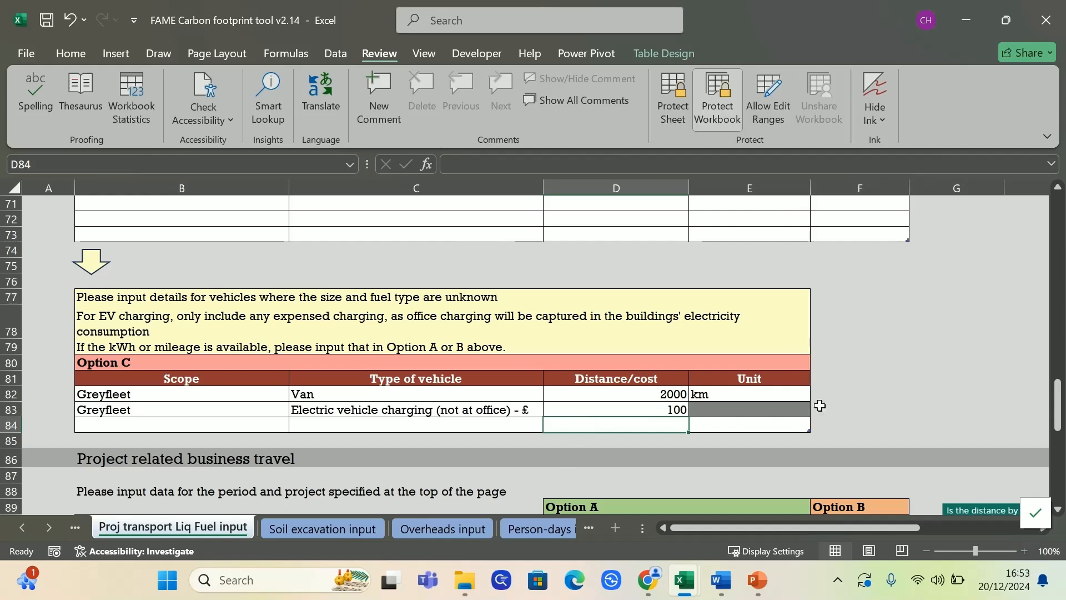
{"action": "left_click", "coordinate": [879, 404]}
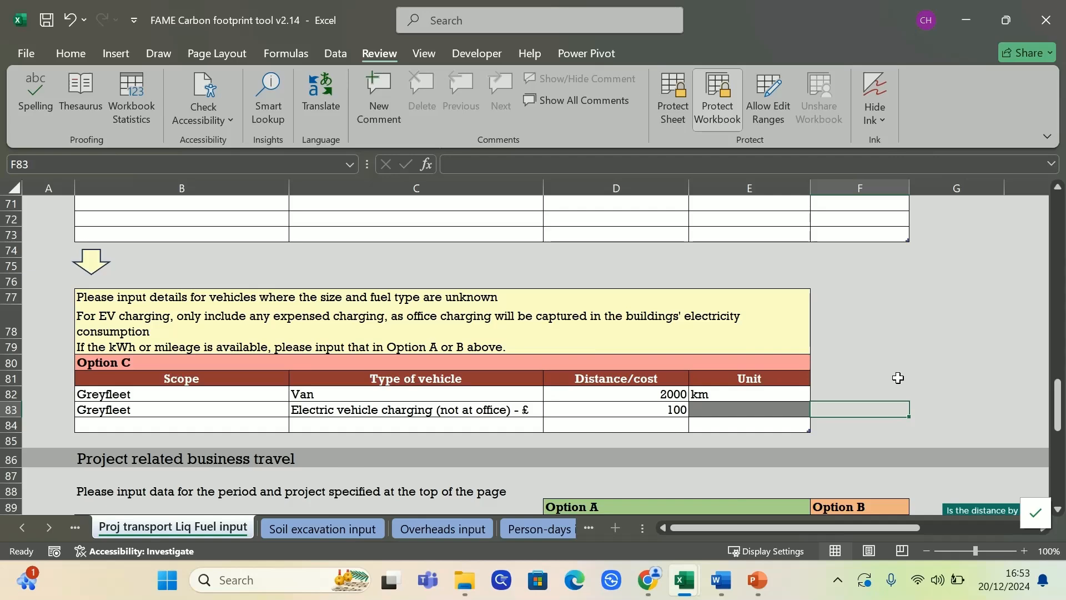
Enter a national Rail trip of 1000 km in row 91 of the business travel table
{"action": "scroll", "coordinate": [558, 429], "scroll_direction": "down", "scroll_amount": 1}
{"action": "scroll", "coordinate": [522, 427], "scroll_direction": "down", "scroll_amount": 2}
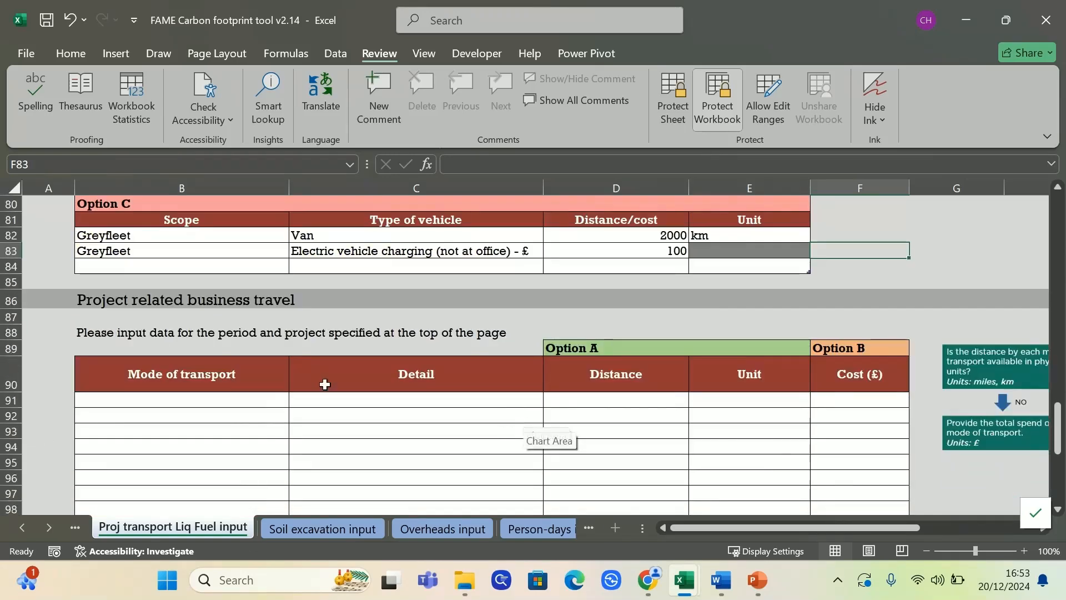
{"action": "scroll", "coordinate": [274, 398], "scroll_direction": "down", "scroll_amount": 1}
{"action": "left_click_drag", "start_coordinate": [830, 522], "coordinate": [804, 519]}
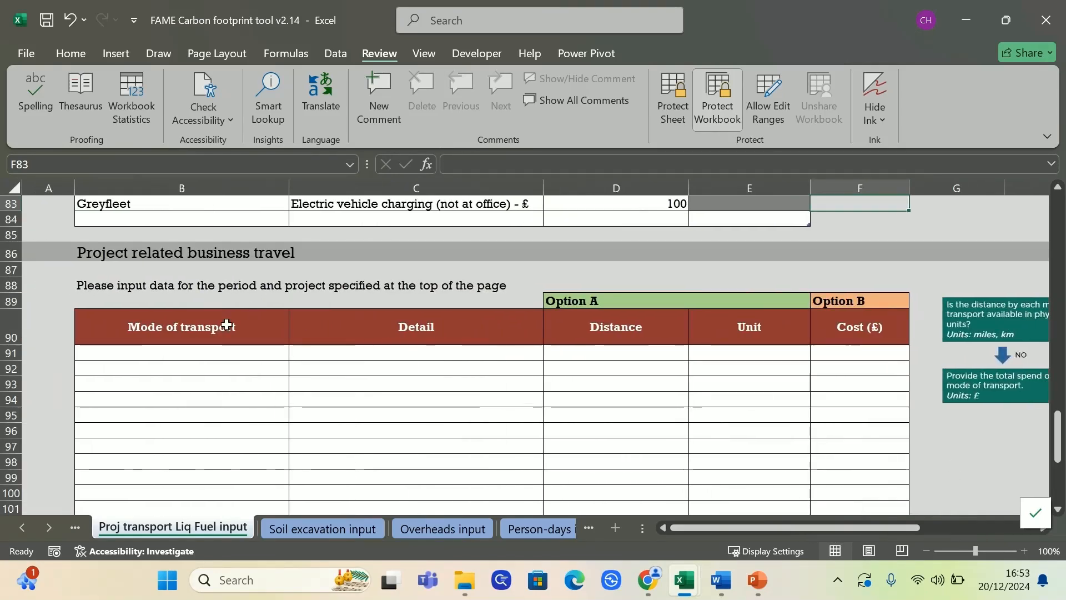
{"action": "left_click", "coordinate": [248, 354]}
{"action": "left_click", "coordinate": [297, 353]}
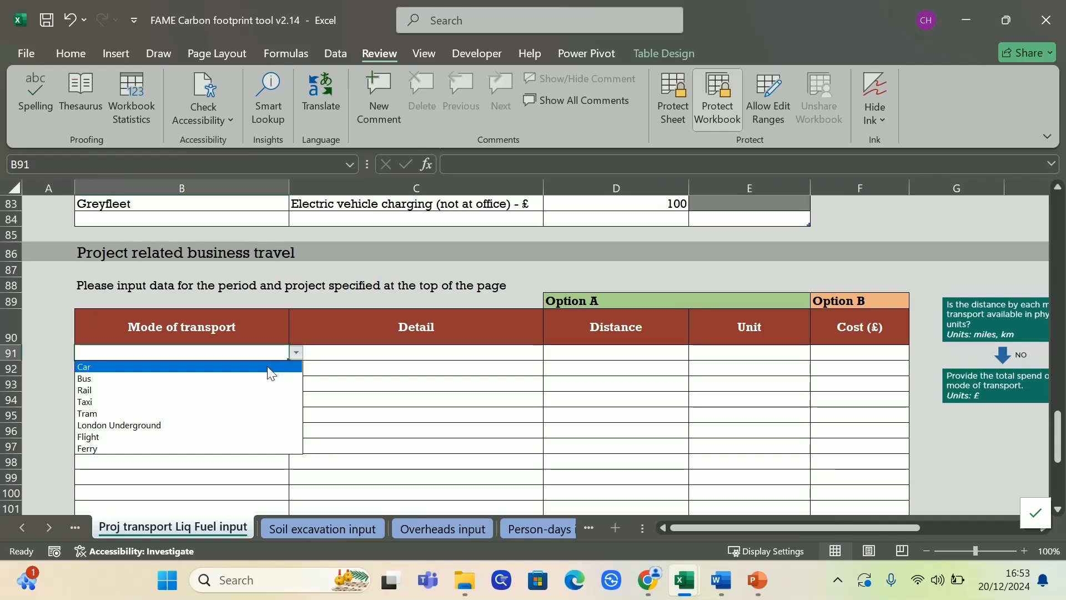
{"action": "left_click", "coordinate": [247, 391]}
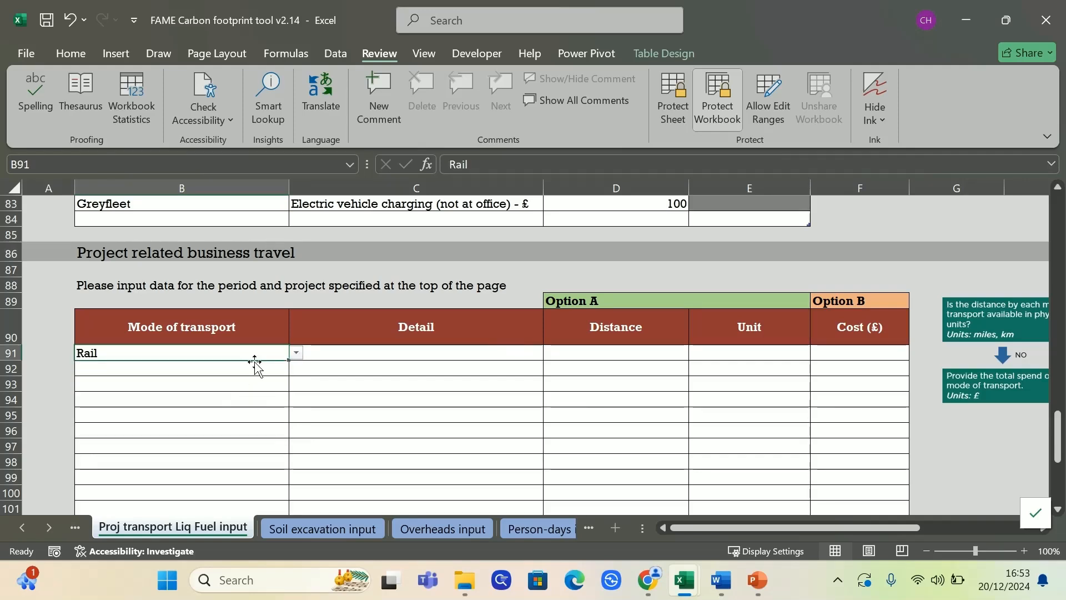
{"action": "left_click", "coordinate": [494, 353]}
{"action": "left_click", "coordinate": [551, 352]}
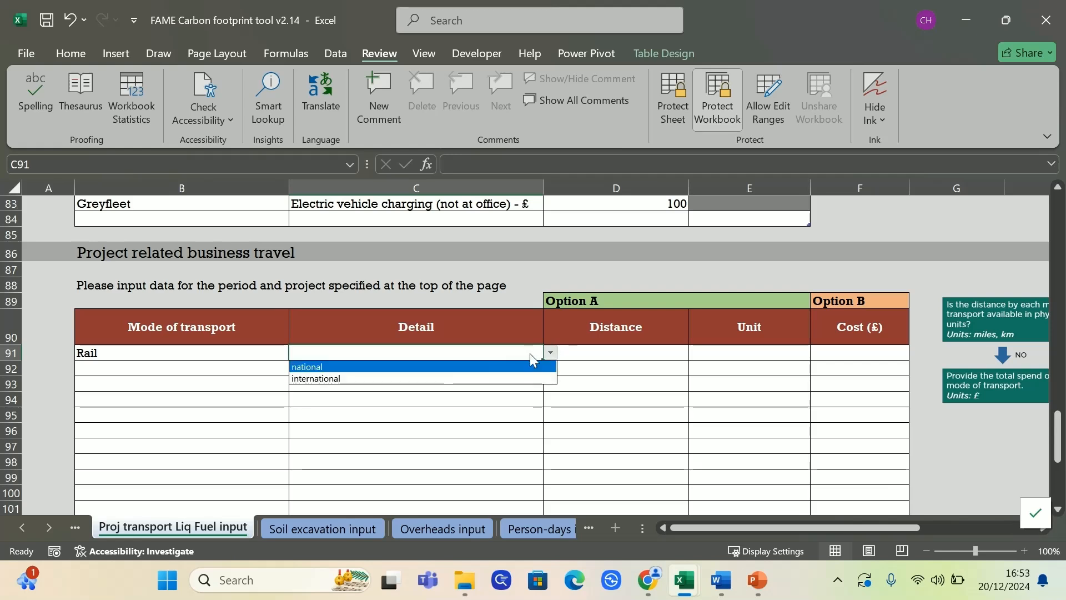
{"action": "left_click", "coordinate": [493, 366]}
{"action": "left_click", "coordinate": [653, 351]}
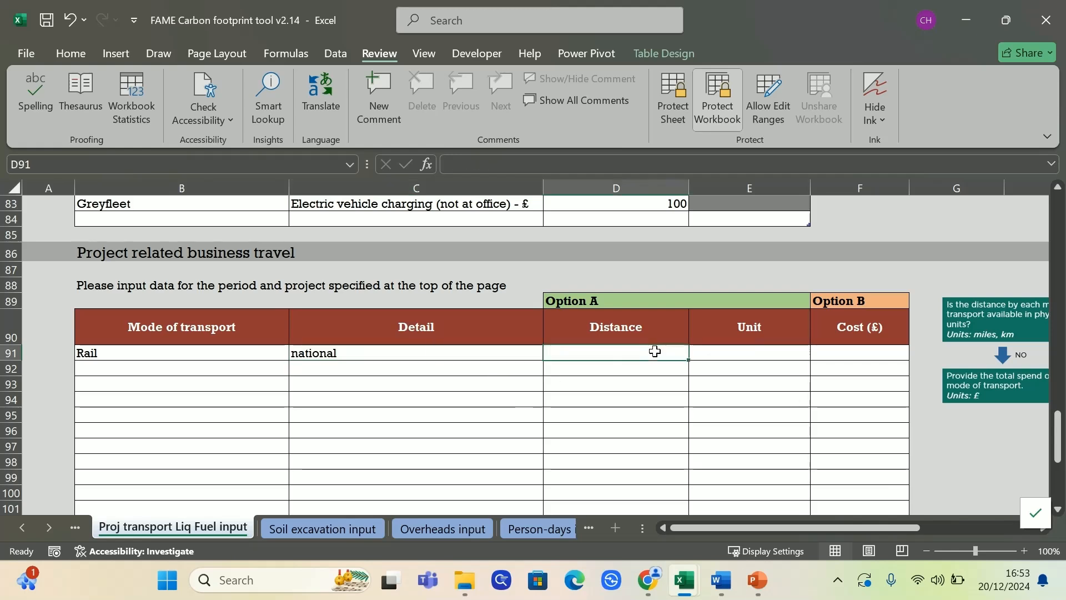
{"action": "type", "text": "1000"}
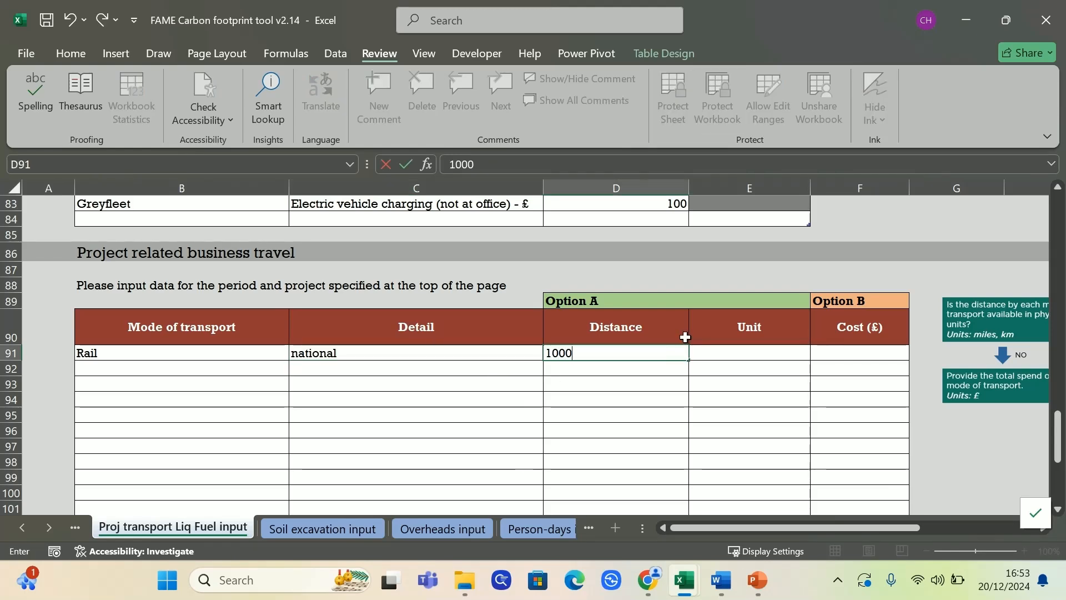
{"action": "key", "text": "Tab"}
{"action": "type", "text": "km"}
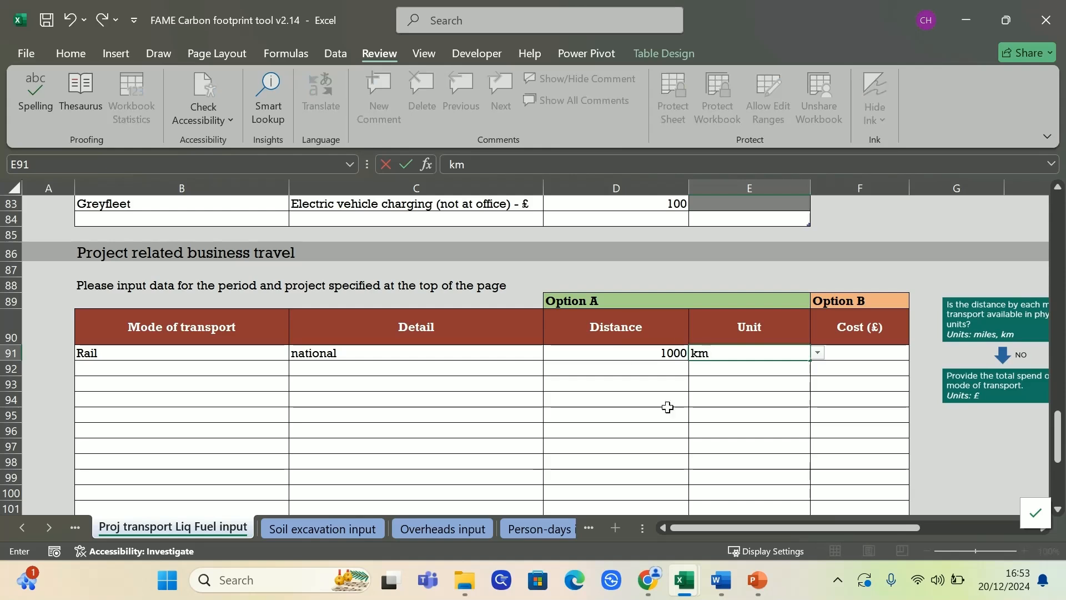
{"action": "left_click_drag", "start_coordinate": [708, 428], "coordinate": [695, 418]}
Set row 92 to Flight with the 'Domestic, to/from UK - average passenger' detail
{"action": "left_click", "coordinate": [241, 374]}
{"action": "left_click", "coordinate": [532, 371]}
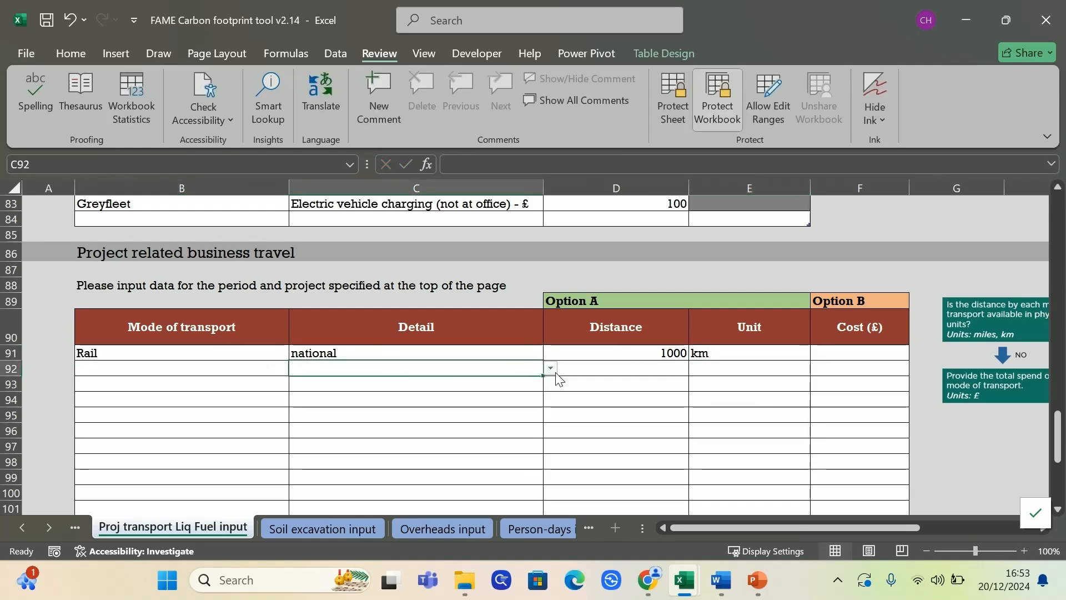
{"action": "left_click", "coordinate": [278, 369]}
{"action": "left_click", "coordinate": [296, 368]}
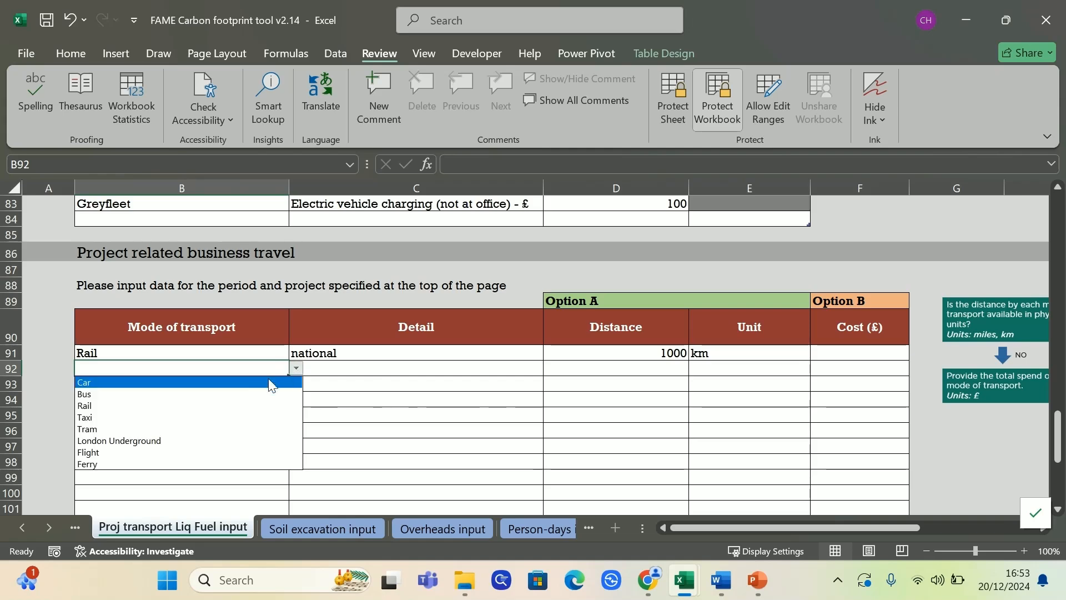
{"action": "left_click", "coordinate": [277, 390]}
{"action": "key", "text": "Tab"}
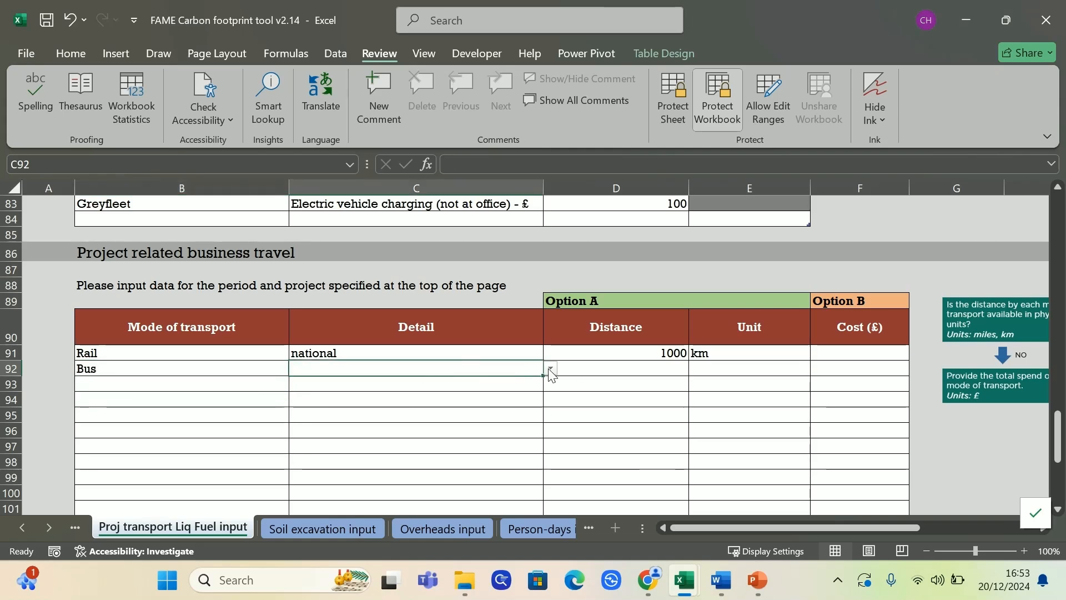
{"action": "left_click", "coordinate": [236, 361]}
{"action": "left_click", "coordinate": [297, 368]}
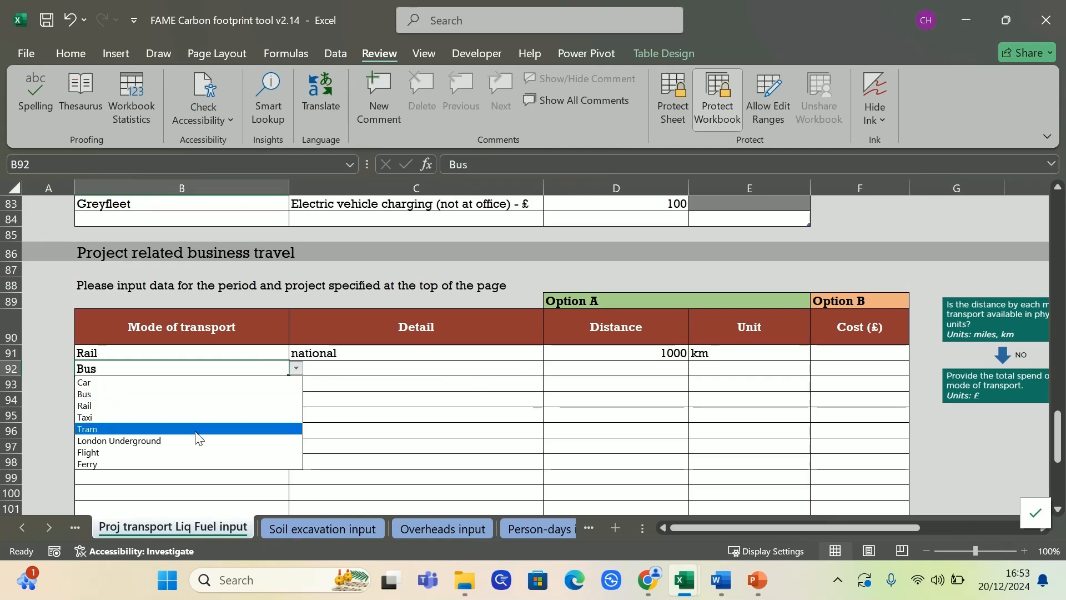
{"action": "left_click", "coordinate": [188, 417]}
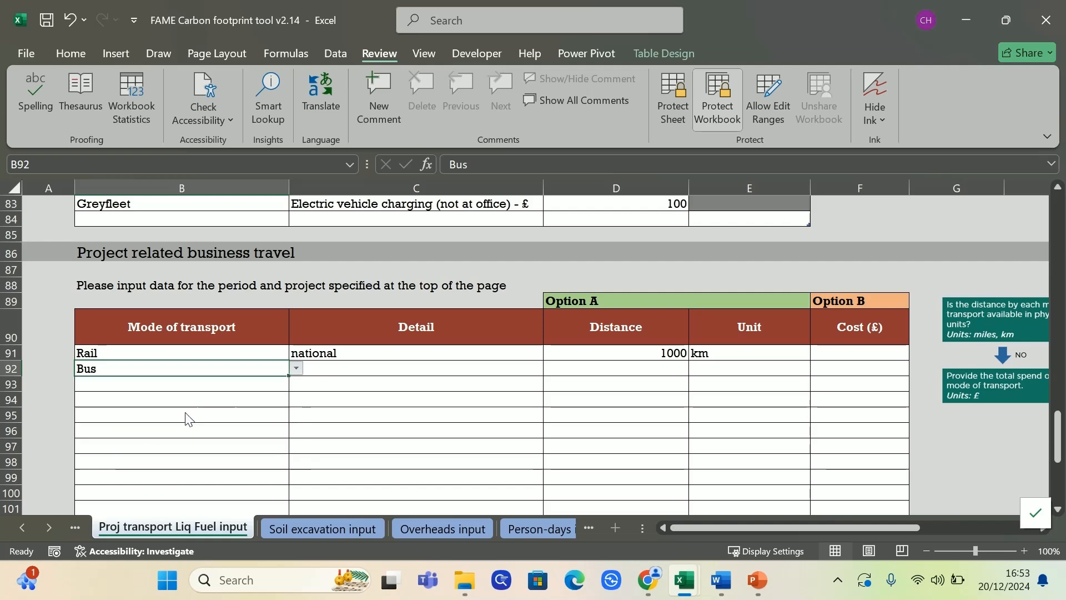
{"action": "left_click", "coordinate": [449, 376]}
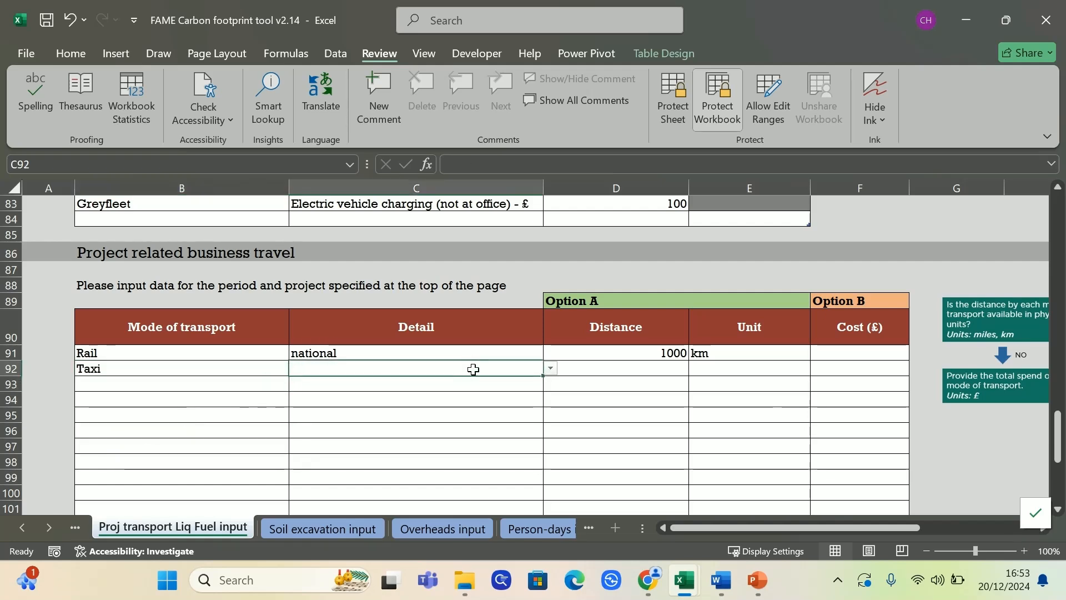
{"action": "left_click", "coordinate": [550, 368]}
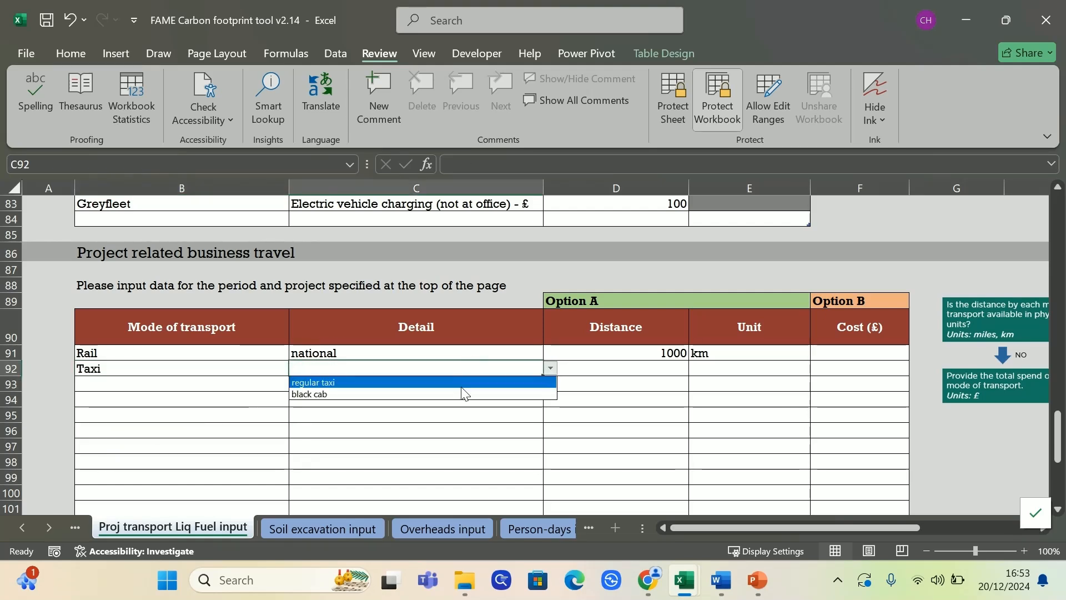
{"action": "left_click", "coordinate": [273, 367]}
{"action": "left_click", "coordinate": [271, 368]}
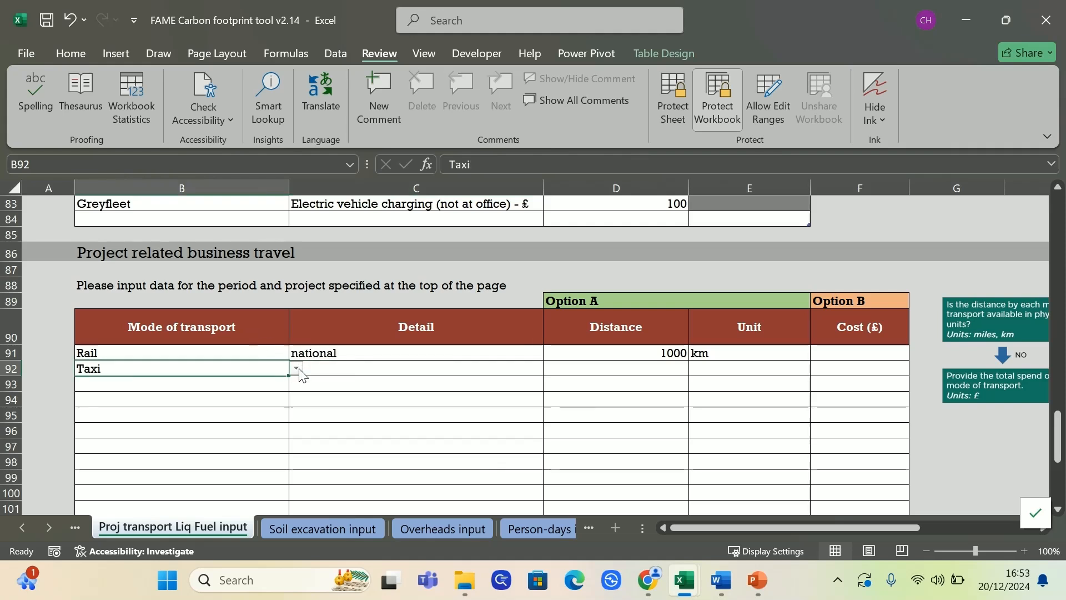
{"action": "left_click", "coordinate": [296, 368]}
{"action": "left_click", "coordinate": [184, 452]}
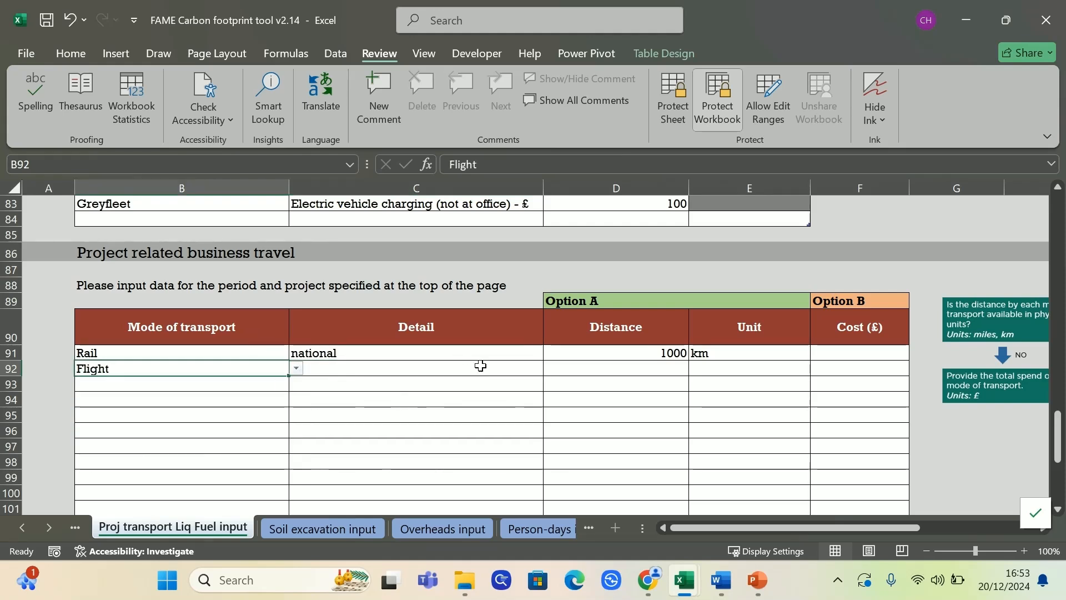
{"action": "left_click", "coordinate": [481, 368]}
{"action": "left_click", "coordinate": [550, 368]}
{"action": "scroll", "coordinate": [541, 420], "scroll_direction": "down", "scroll_amount": 2}
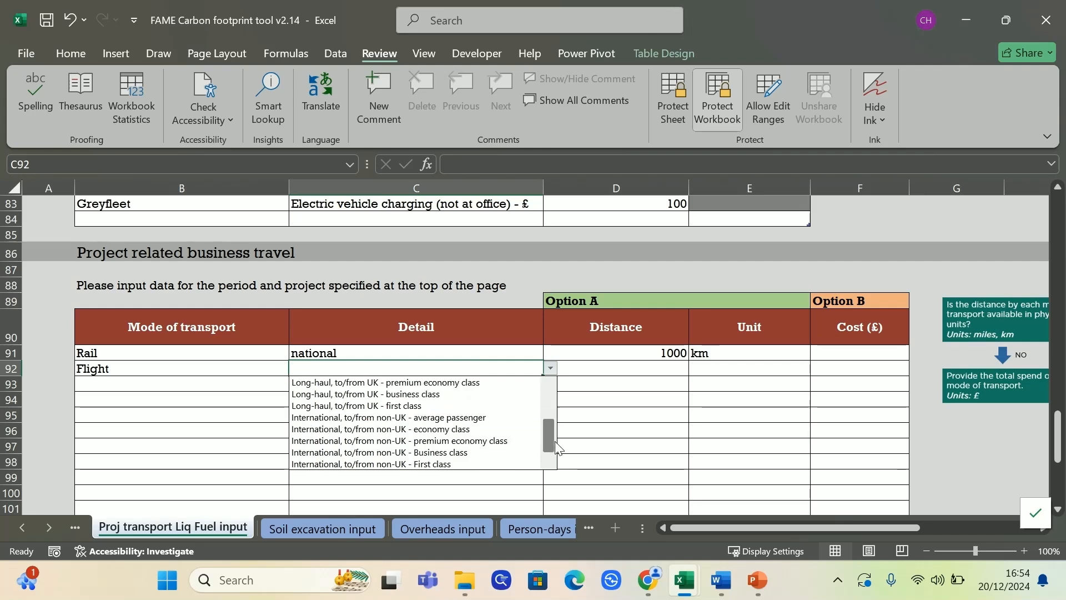
{"action": "left_click", "coordinate": [178, 365]}
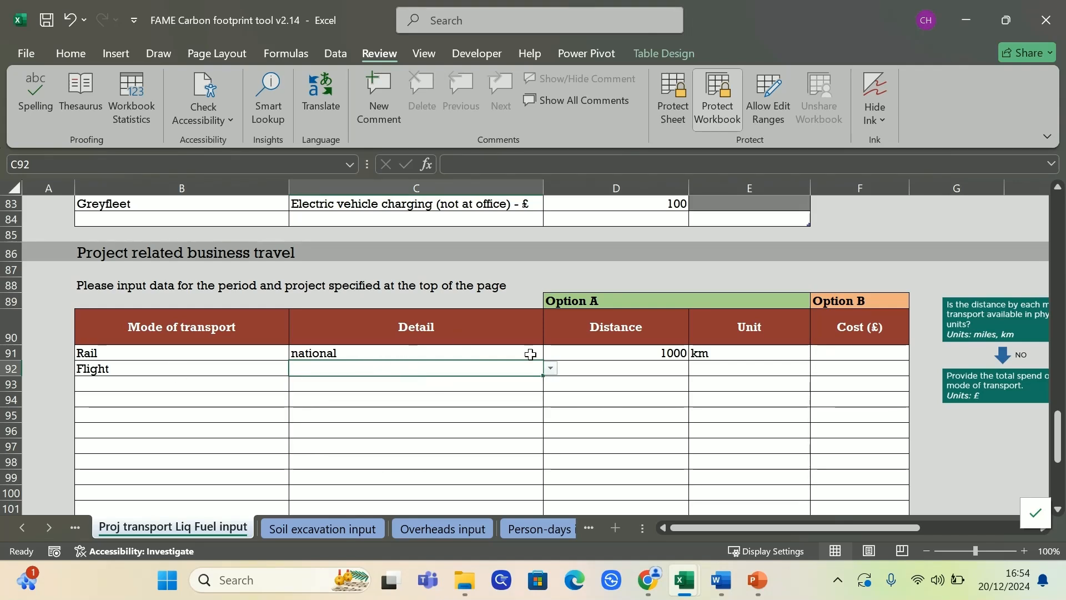
{"action": "left_click", "coordinate": [551, 369]}
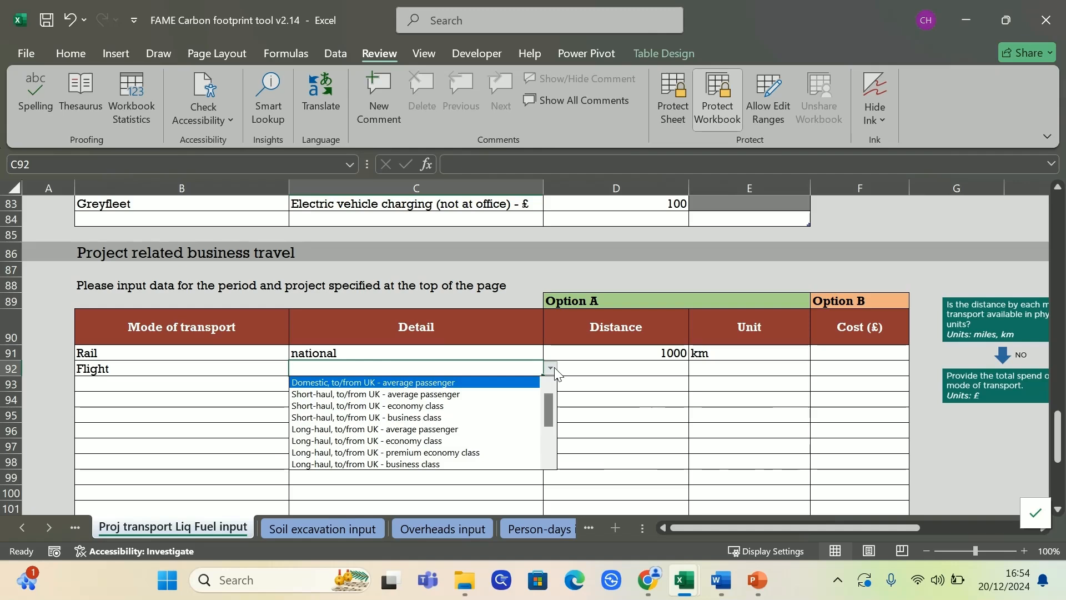
{"action": "left_click", "coordinate": [551, 369]}
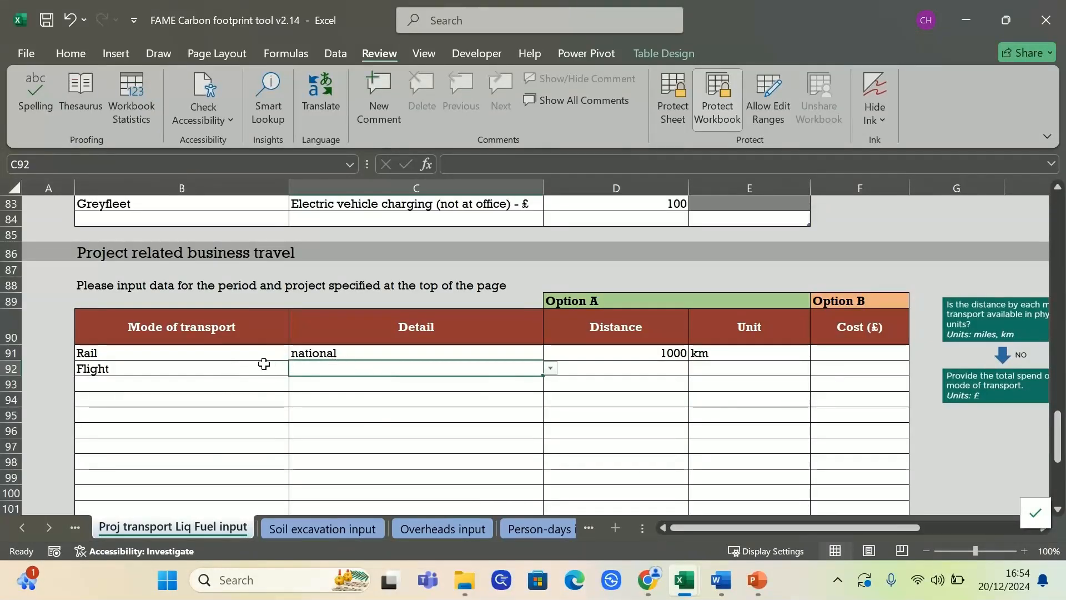
{"action": "left_click", "coordinate": [551, 369]}
{"action": "left_click", "coordinate": [488, 383]}
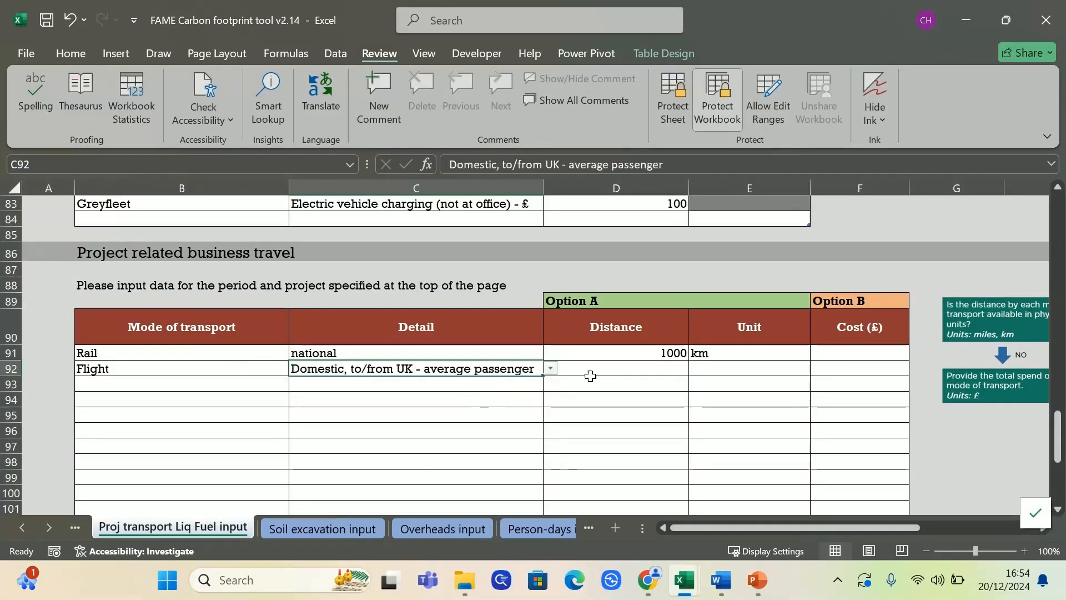
Give the flight a distance of 1000 miles and a cost of £500, then check them
{"action": "left_click", "coordinate": [654, 368]}
{"action": "type", "text": "1000"}
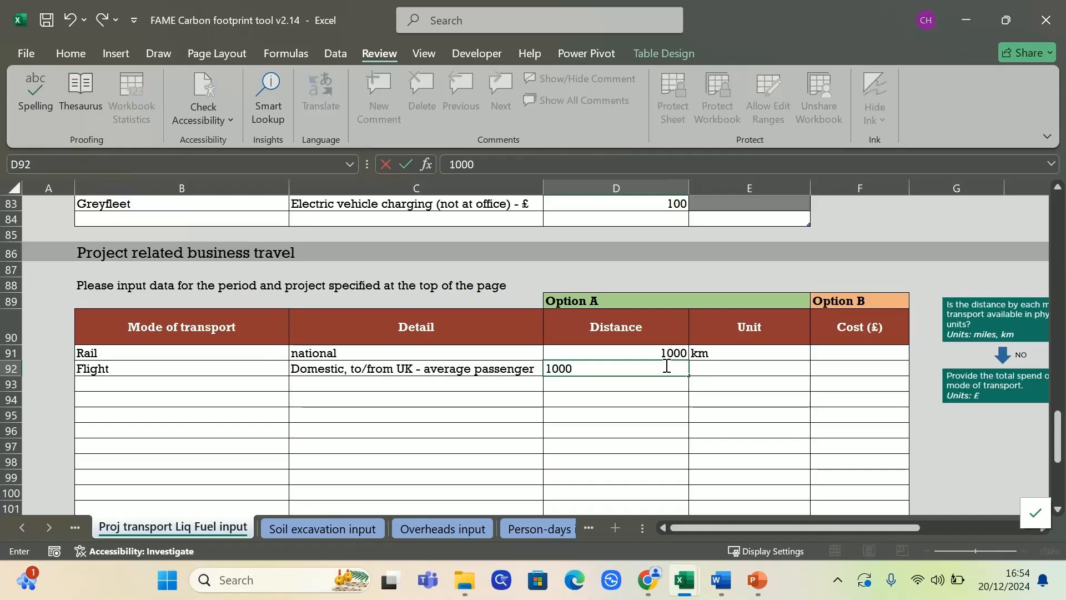
{"action": "key", "text": "Tab"}
{"action": "type", "text": "miles"}
{"action": "key", "text": "Tab"}
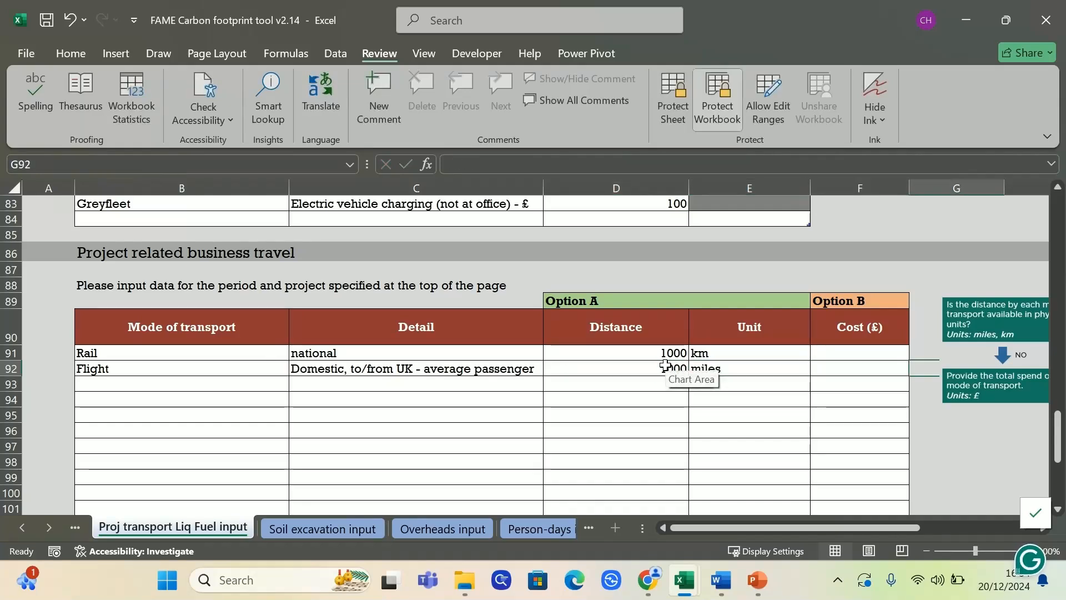
{"action": "left_click", "coordinate": [862, 368]}
{"action": "type", "text": "500"}
{"action": "key", "text": "Return"}
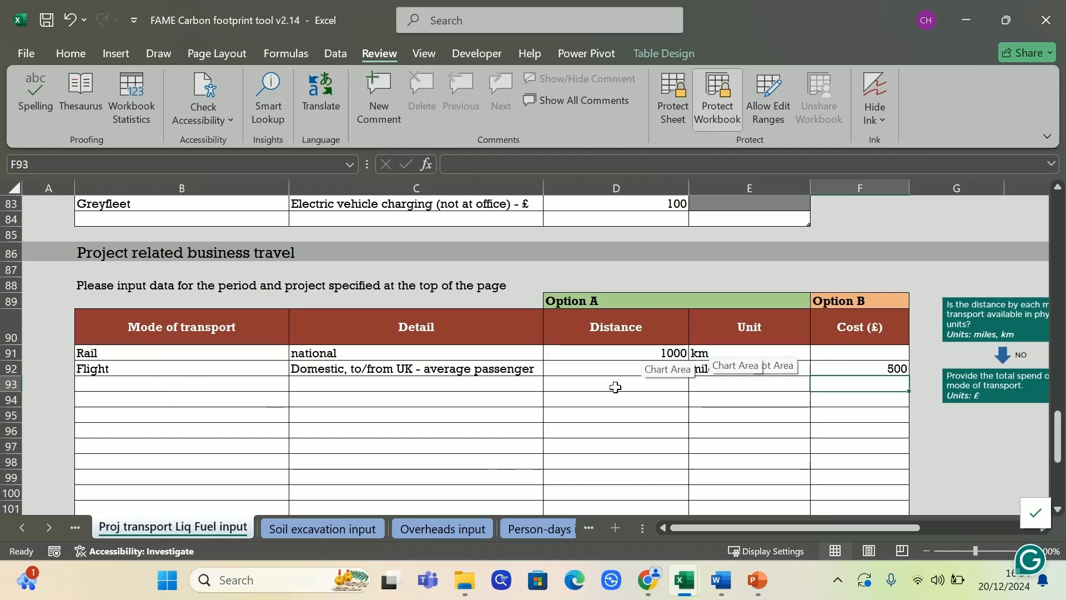
{"action": "left_click", "coordinate": [822, 449]}
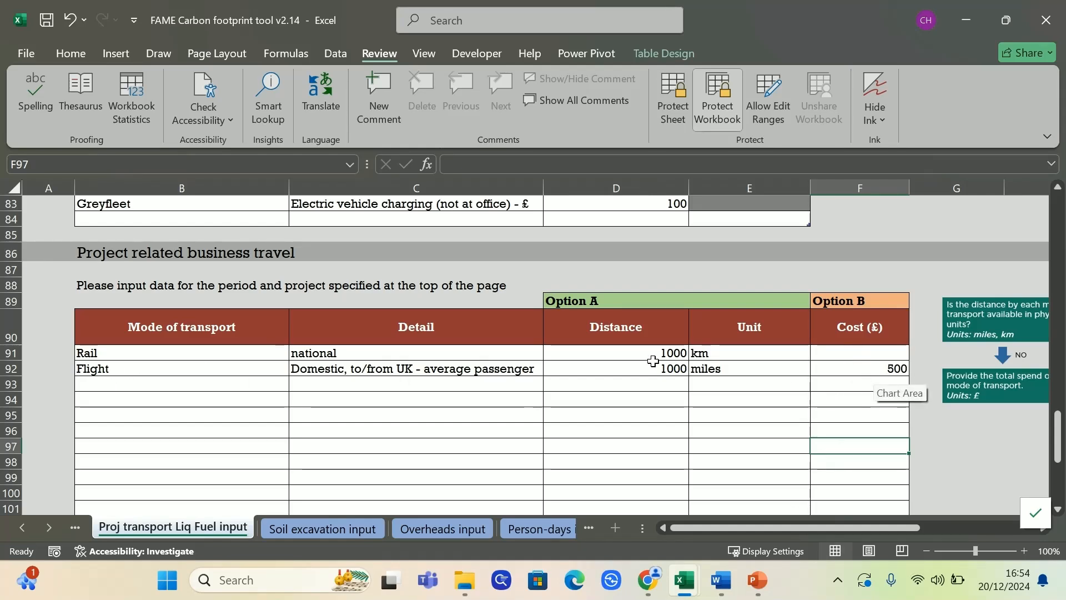
{"action": "left_click_drag", "start_coordinate": [649, 367], "coordinate": [730, 367]}
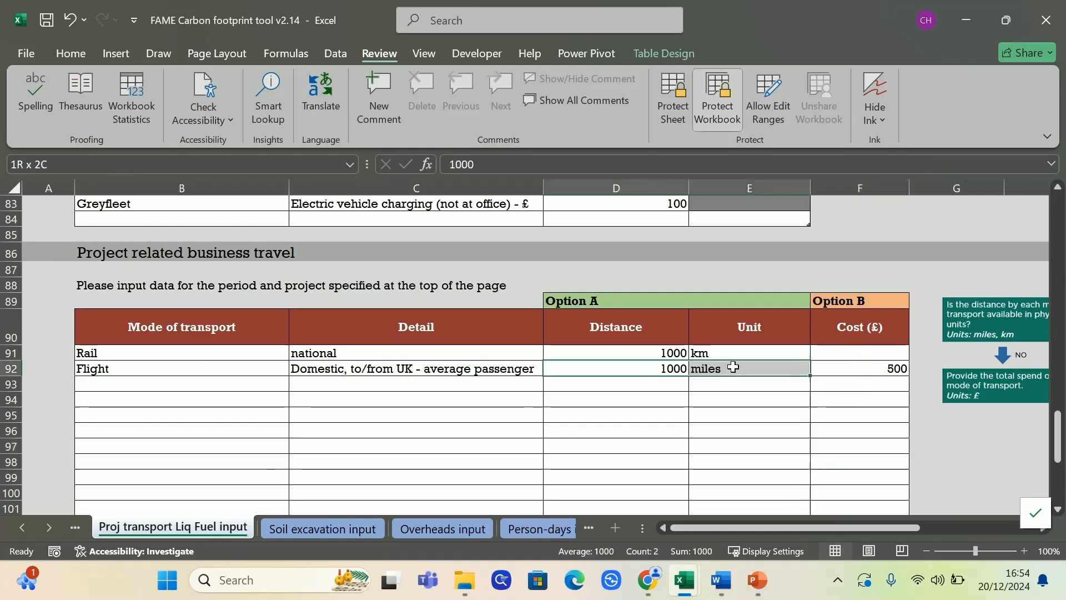
{"action": "left_click", "coordinate": [854, 367]}
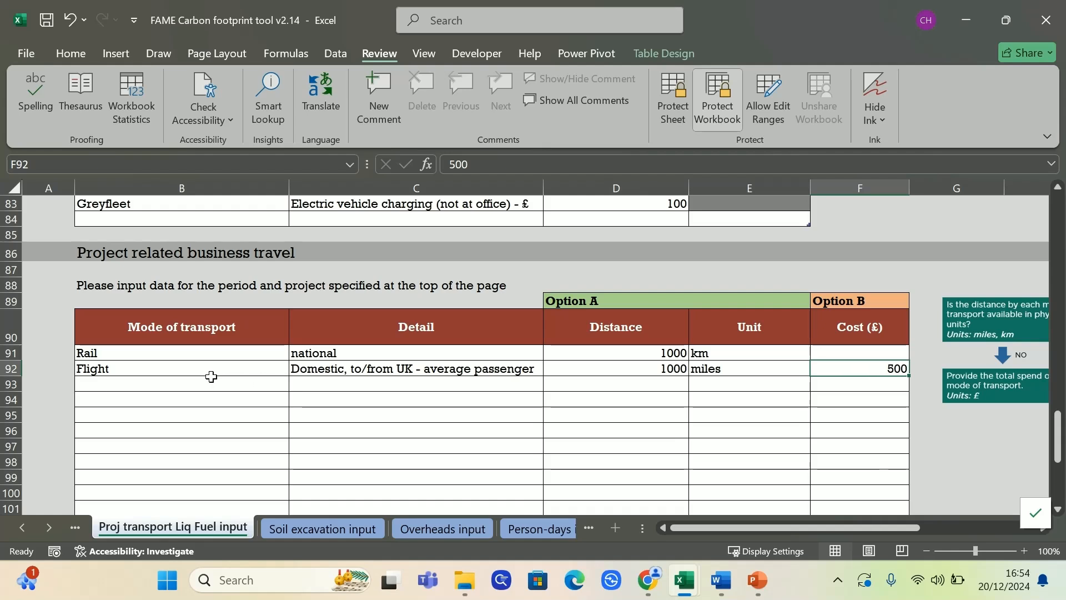
In row 93, add a 'Domestic, to/from UK - average passenger' Flight costing £500, leaving distance blank
{"action": "left_click", "coordinate": [281, 383]}
{"action": "left_click", "coordinate": [298, 385]}
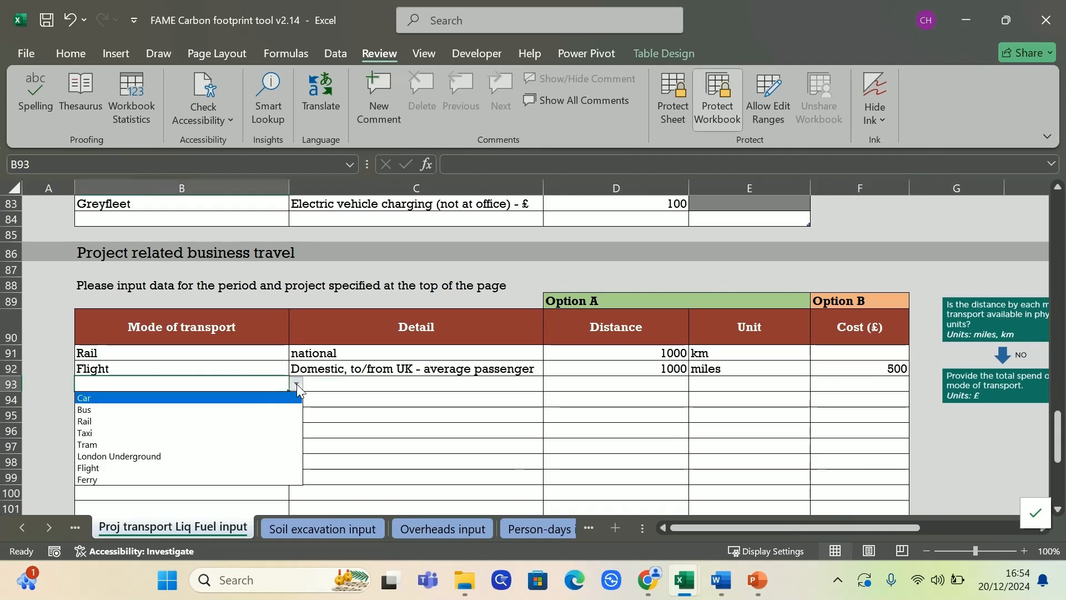
{"action": "left_click", "coordinate": [152, 468]}
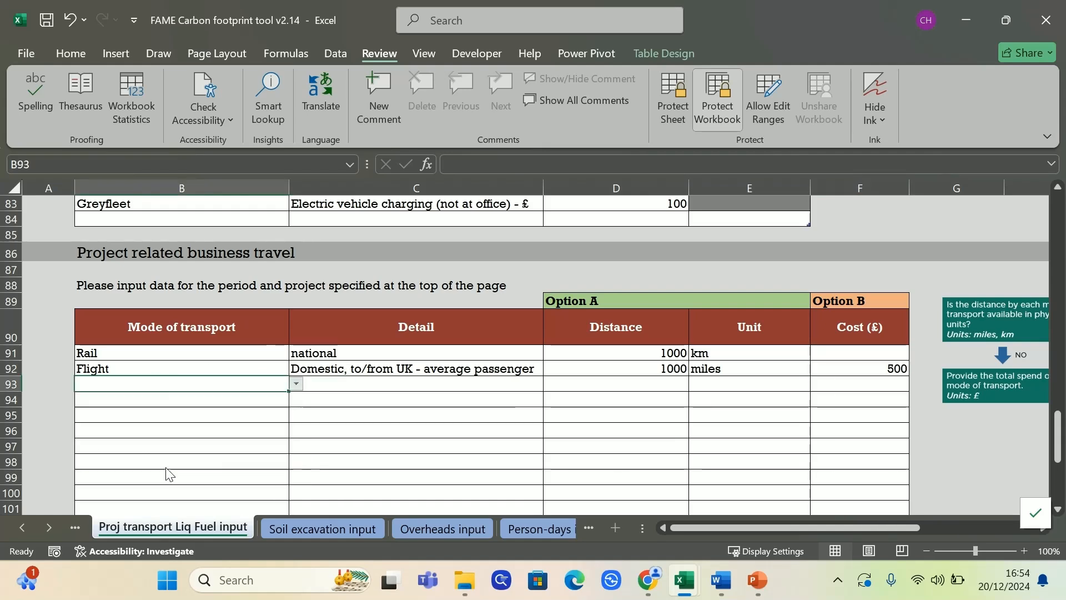
{"action": "left_click", "coordinate": [494, 380]}
{"action": "left_click", "coordinate": [550, 384]}
{"action": "left_click", "coordinate": [450, 394]}
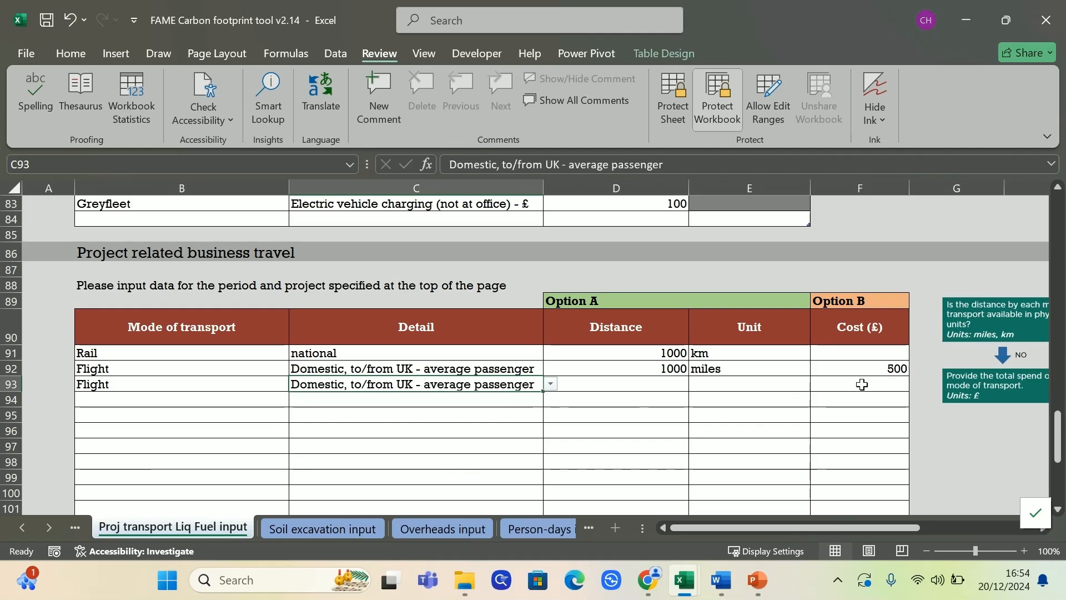
{"action": "left_click", "coordinate": [903, 383]}
{"action": "type", "text": "500"}
{"action": "key", "text": "Return"}
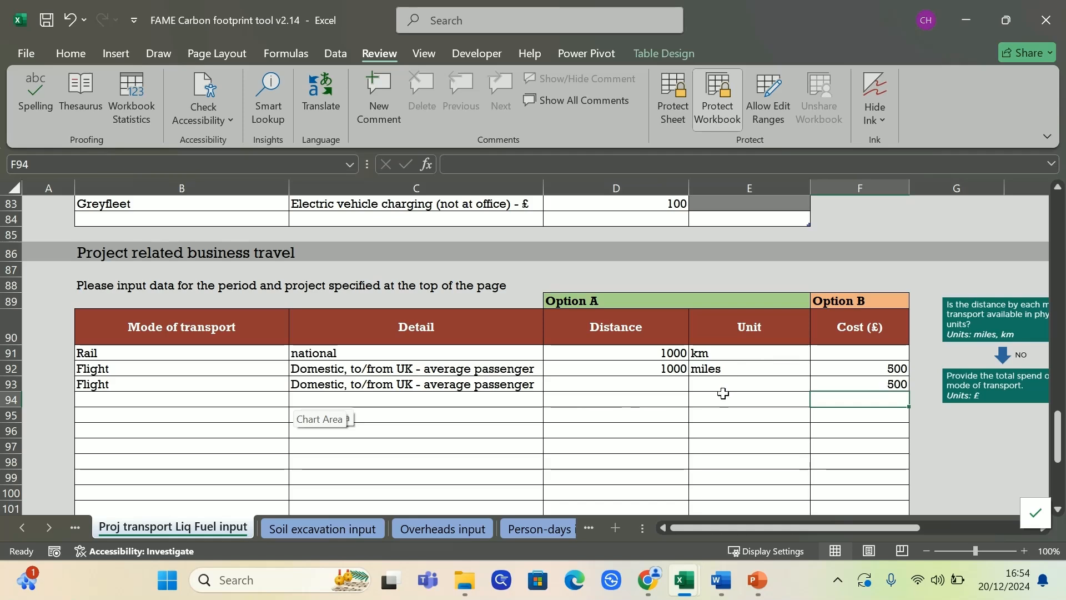
{"action": "left_click", "coordinate": [720, 413]}
{"action": "left_click_drag", "start_coordinate": [206, 367], "coordinate": [864, 366]}
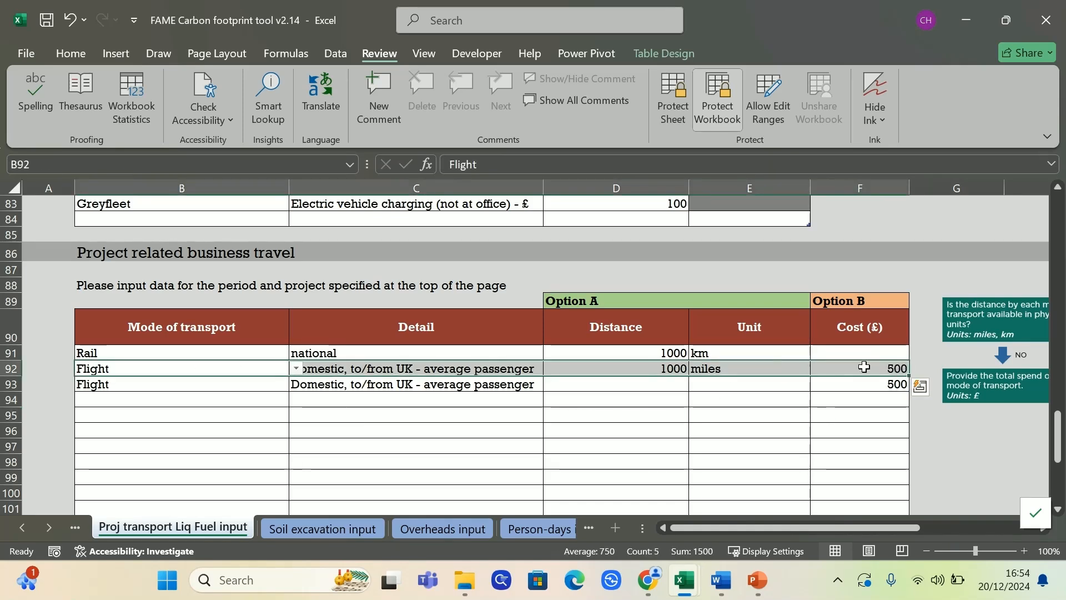
{"action": "left_click", "coordinate": [848, 412]}
Submit the transport entries, accepting the duplicate-data and cost-versus-distance warnings
{"action": "scroll", "coordinate": [740, 389], "scroll_direction": "up", "scroll_amount": 17}
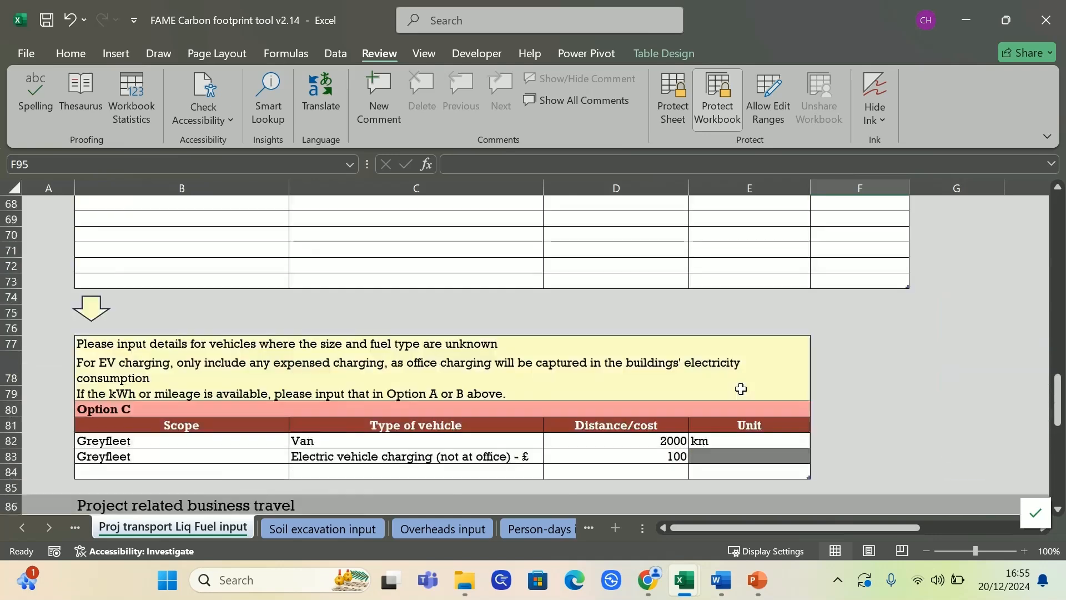
{"action": "scroll", "coordinate": [739, 394], "scroll_direction": "up", "scroll_amount": 10}
{"action": "scroll", "coordinate": [732, 378], "scroll_direction": "down", "scroll_amount": 2}
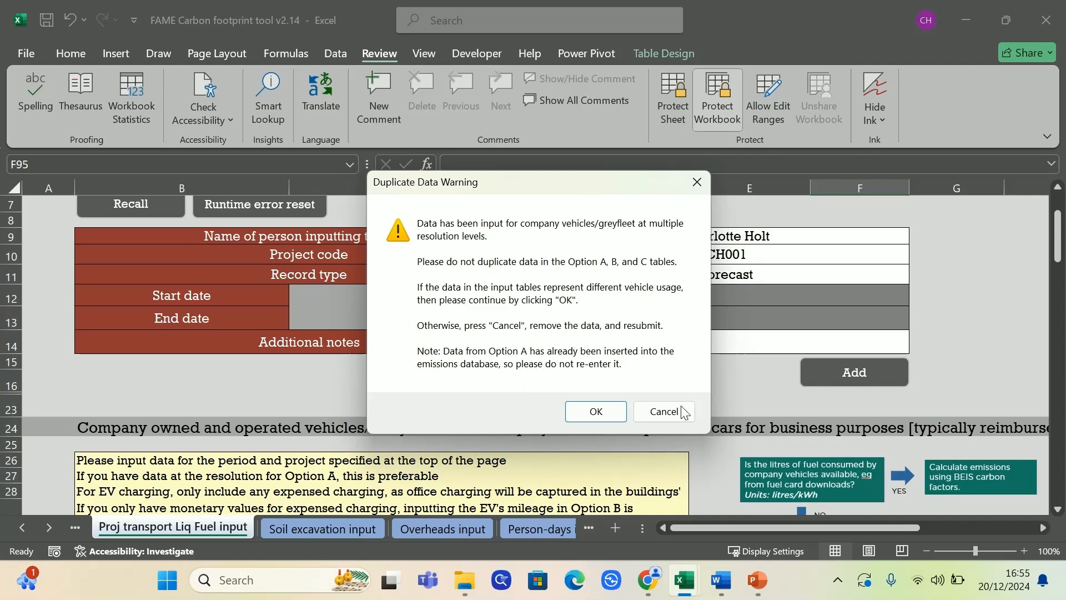
{"action": "left_click", "coordinate": [598, 410]}
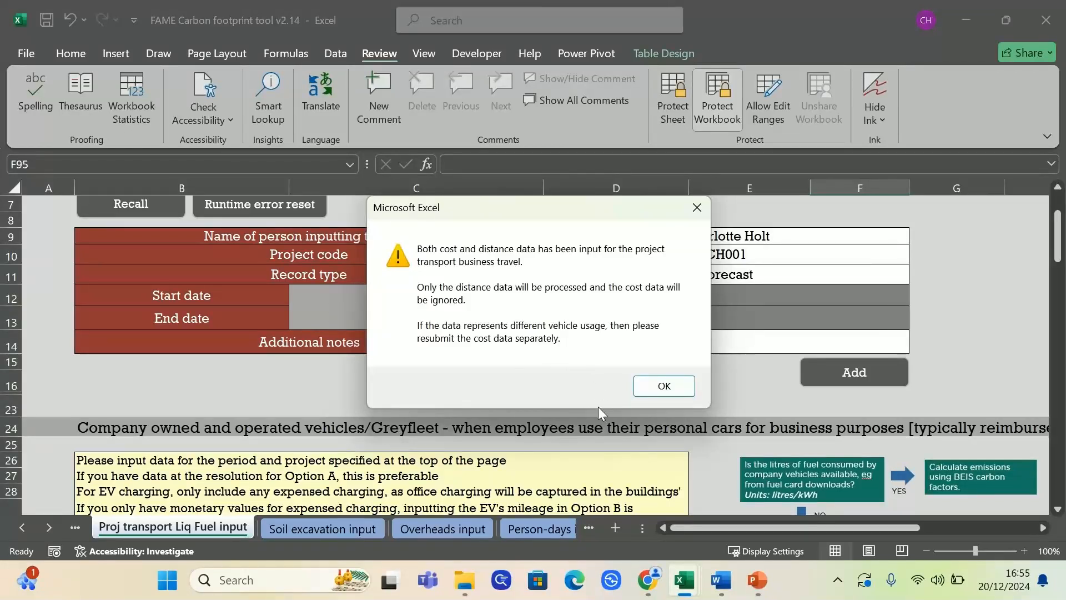
{"action": "left_click", "coordinate": [665, 387]}
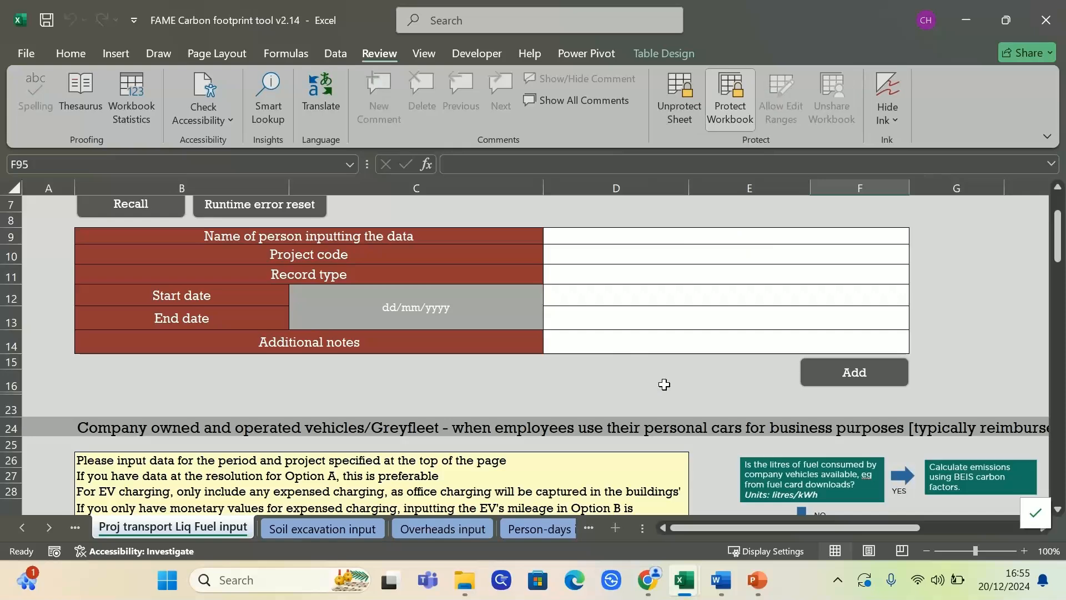
Open the Emissions db sheet and review the Category and Calculation notes of records 5–12
{"action": "left_click", "coordinate": [57, 525]}
{"action": "left_click", "coordinate": [58, 525]}
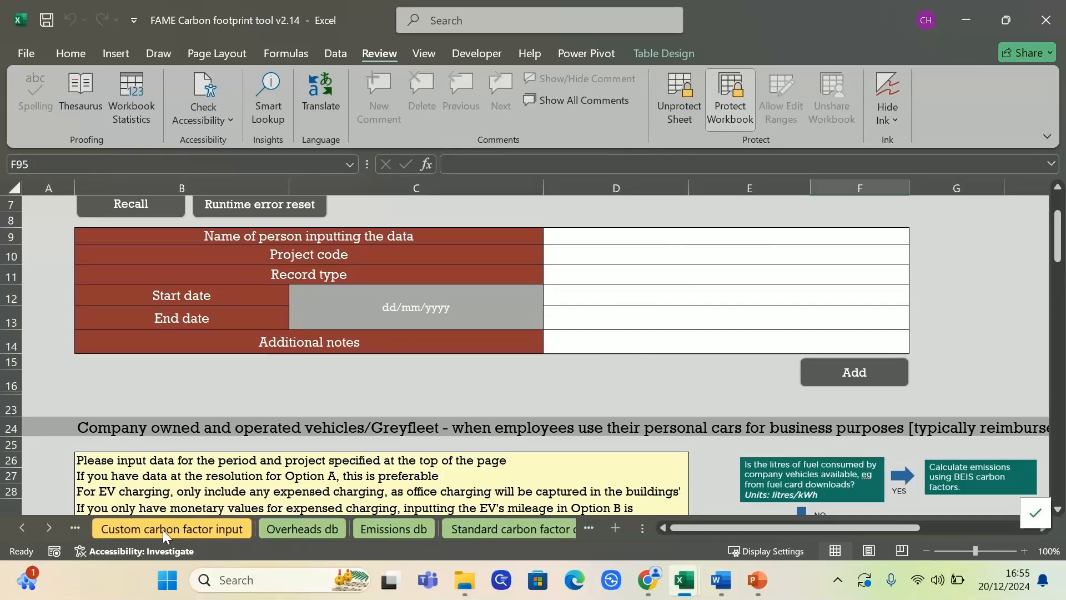
{"action": "left_click", "coordinate": [387, 532]}
{"action": "scroll", "coordinate": [770, 420], "scroll_direction": "down", "scroll_amount": 1}
{"action": "scroll", "coordinate": [769, 420], "scroll_direction": "down", "scroll_amount": 2}
{"action": "scroll", "coordinate": [768, 424], "scroll_direction": "up", "scroll_amount": 1}
{"action": "left_click_drag", "start_coordinate": [793, 336], "coordinate": [804, 438]}
{"action": "left_click_drag", "start_coordinate": [918, 334], "coordinate": [914, 384]}
{"action": "left_click", "coordinate": [792, 337]}
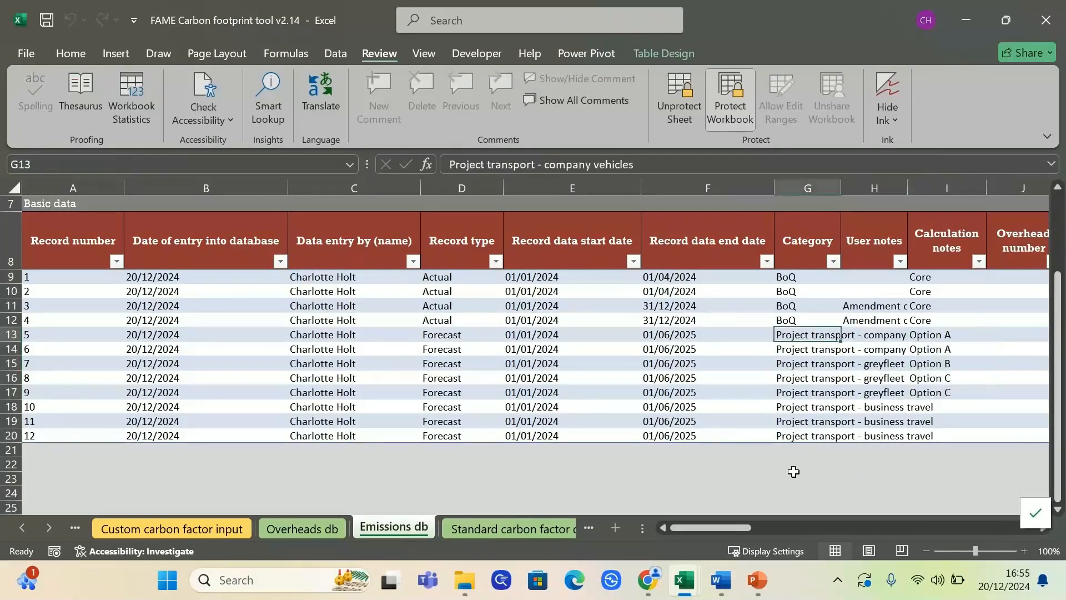
Review the items, units and quantities of the new records 5–12
{"action": "left_click_drag", "start_coordinate": [682, 530], "coordinate": [759, 519]}
{"action": "left_click_drag", "start_coordinate": [380, 339], "coordinate": [725, 435]}
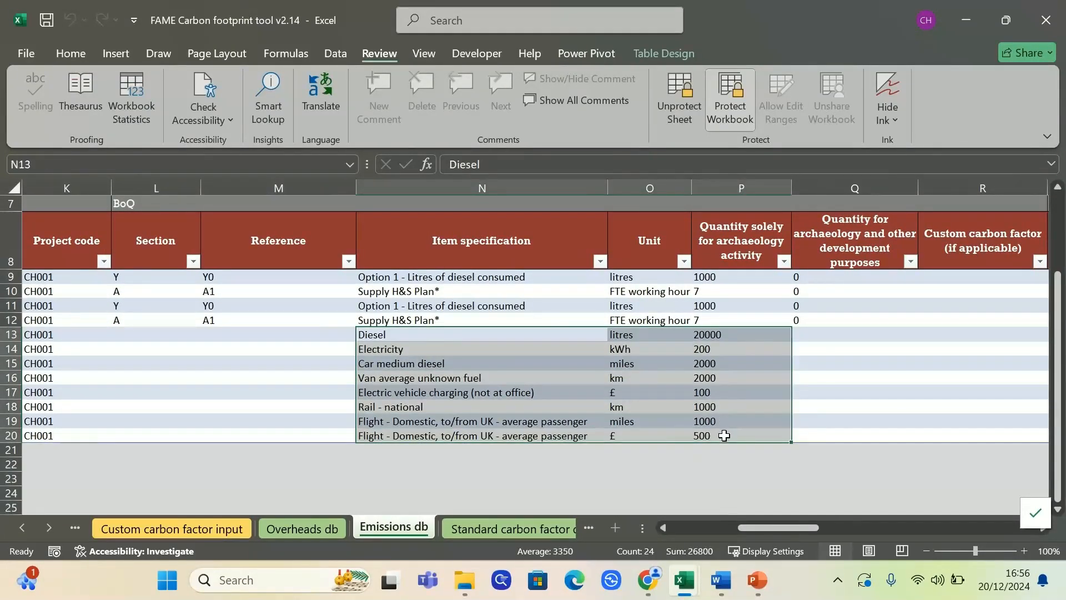
{"action": "left_click", "coordinate": [628, 480]}
{"action": "left_click_drag", "start_coordinate": [776, 528], "coordinate": [661, 529]}
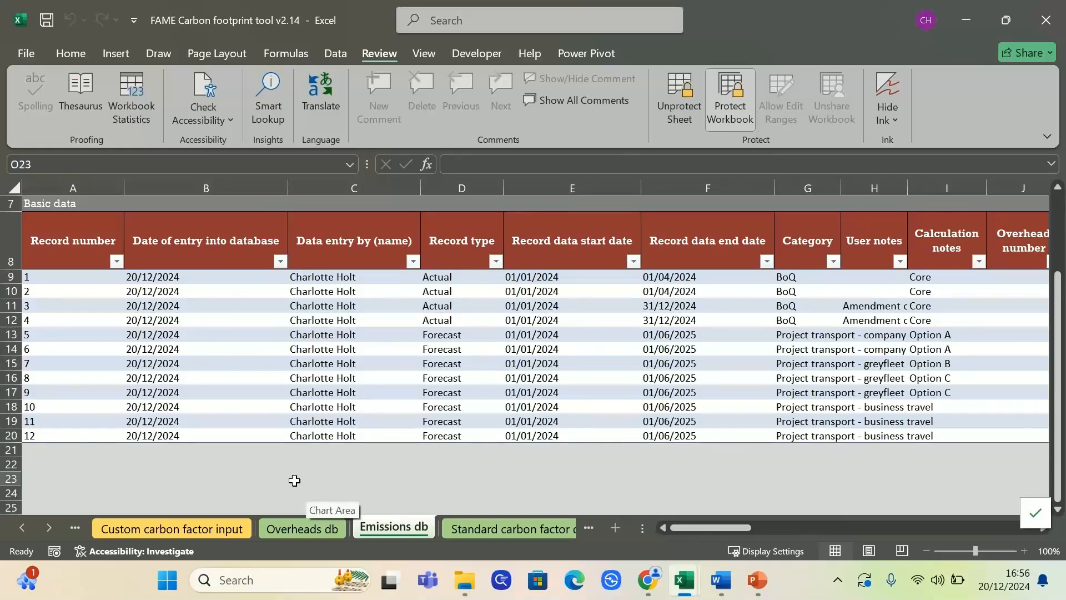
{"action": "left_click", "coordinate": [22, 527]}
{"action": "left_click", "coordinate": [21, 527]}
{"action": "left_click", "coordinate": [21, 528]}
Recall record 8 on the Proj transport Liq Fuel input sheet and enter the amendment reason
{"action": "left_click", "coordinate": [22, 528]}
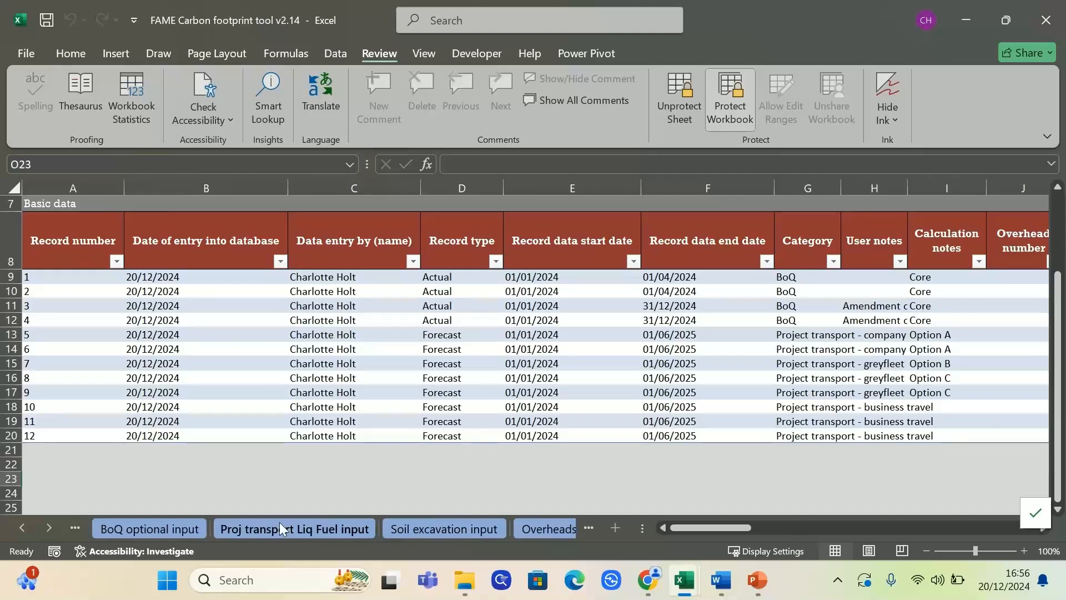
{"action": "left_click", "coordinate": [248, 527]}
{"action": "left_click", "coordinate": [131, 326]}
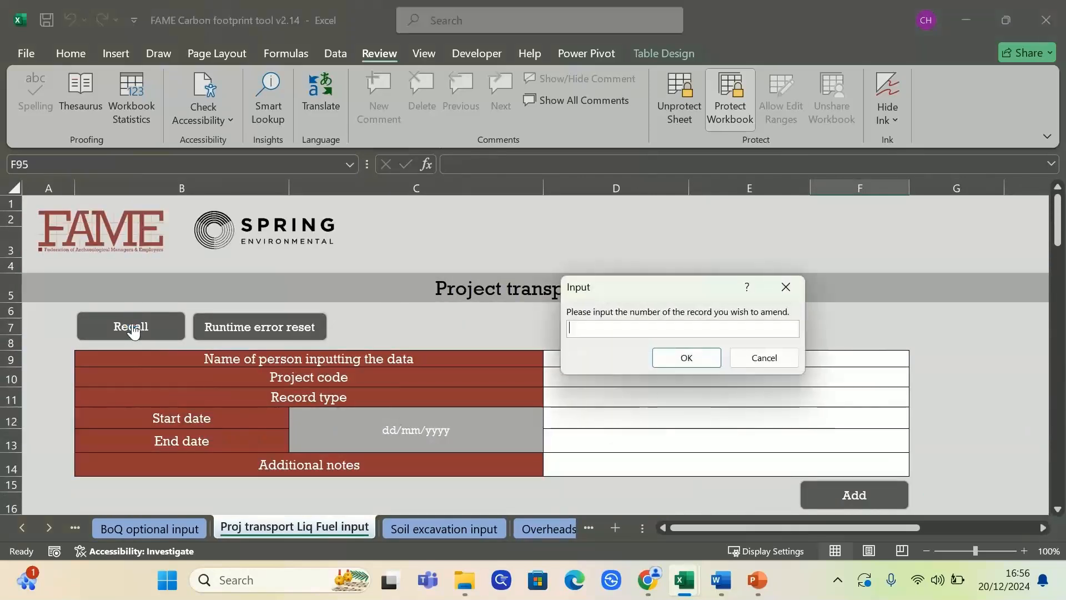
{"action": "key", "text": "Return"}
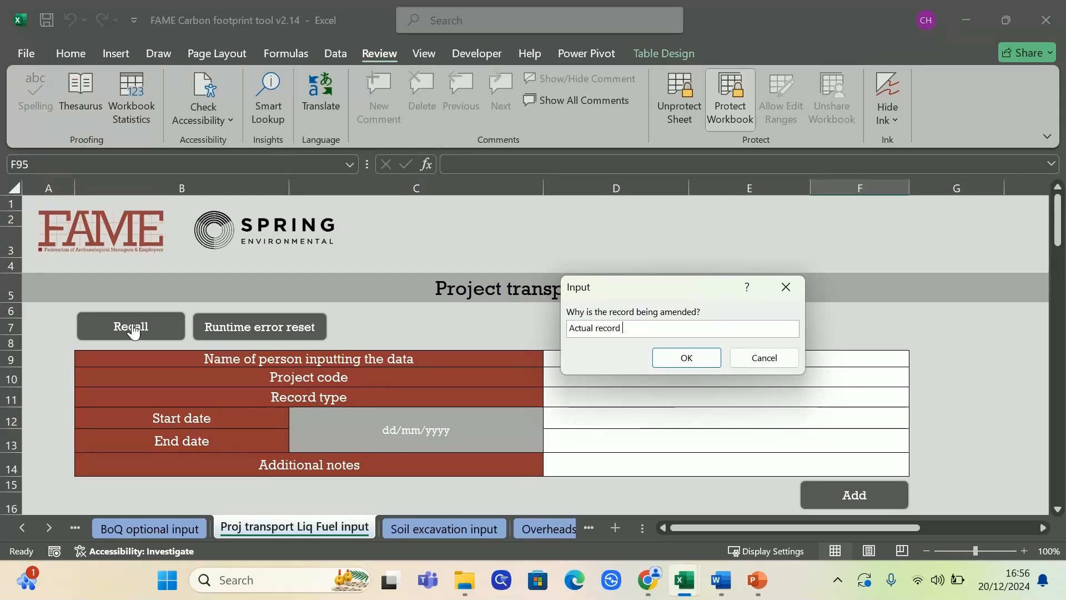
{"action": "type", "text": "tead fo fored"}
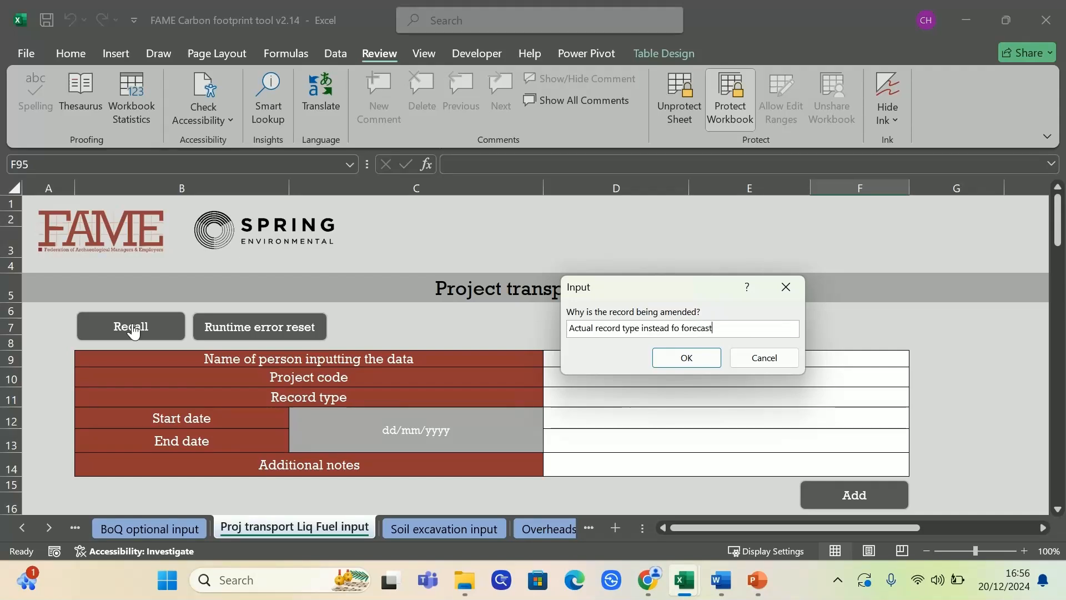
{"action": "key", "text": "Return"}
Set record type to Actual, add the inputter's initials, and date it 01/01/2024 to 01/02/2024
{"action": "left_click", "coordinate": [902, 397]}
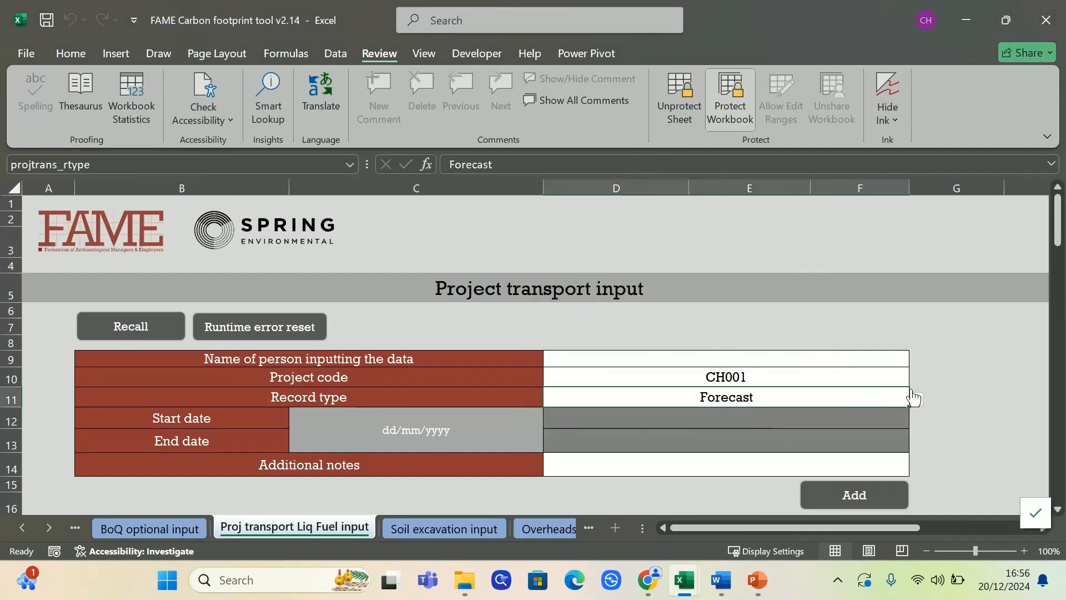
{"action": "left_click", "coordinate": [916, 399]}
{"action": "left_click", "coordinate": [878, 427]}
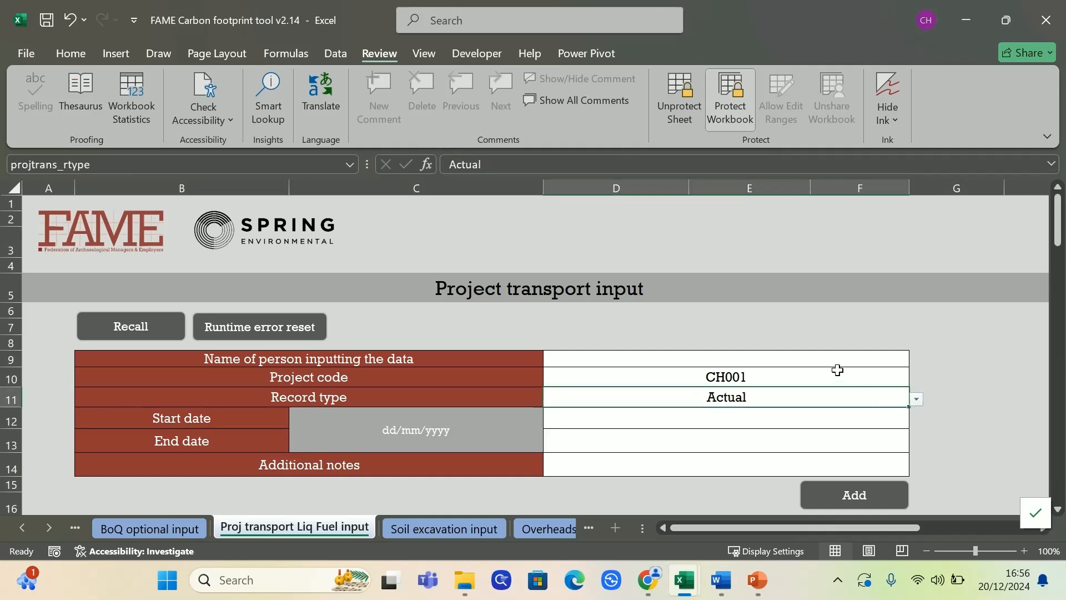
{"action": "left_click", "coordinate": [838, 359]}
{"action": "type", "text": "H"}
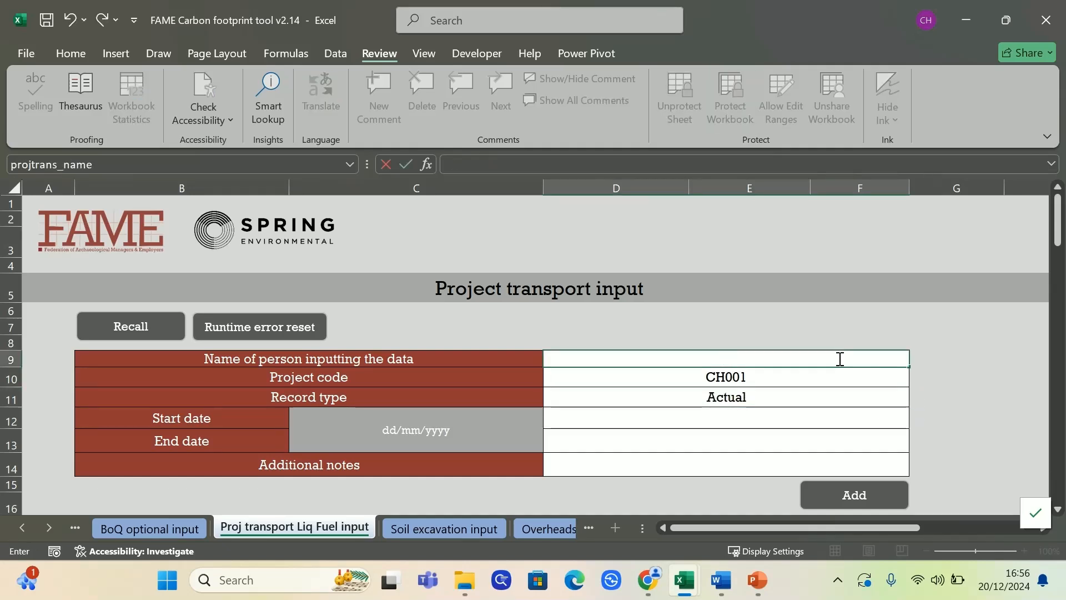
{"action": "type", "text": "CH"}
{"action": "key", "text": "Delete"}
{"action": "key", "text": "Return"}
{"action": "key", "text": "Return"}
{"action": "type", "text": "1/1/2"}
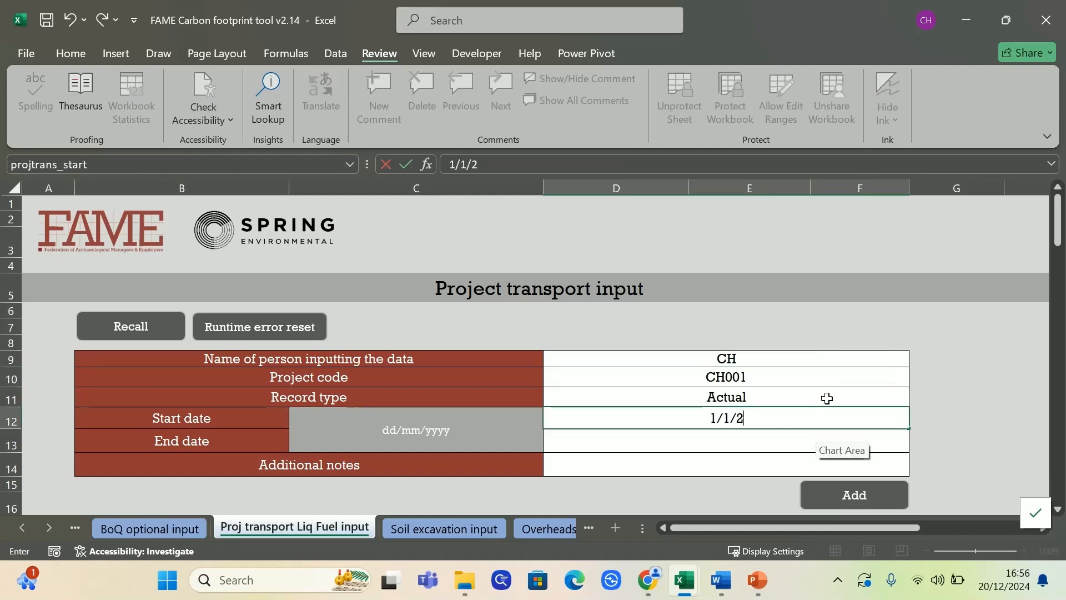
{"action": "key", "text": "Return"}
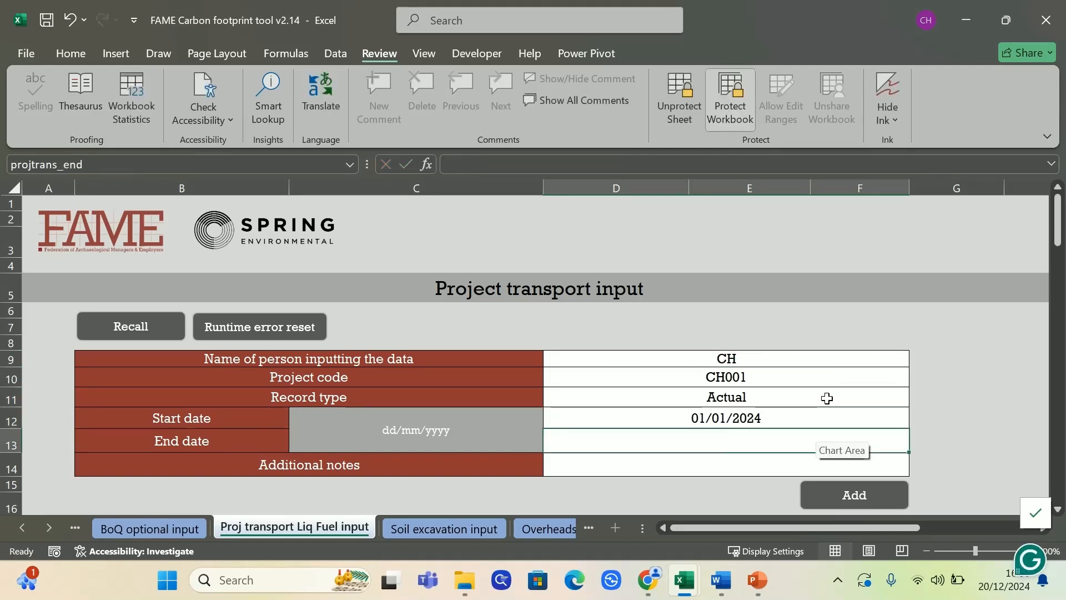
{"action": "type", "text": "1/2/2"}
{"action": "key", "text": "Return"}
{"action": "scroll", "coordinate": [985, 379], "scroll_direction": "down", "scroll_amount": 5}
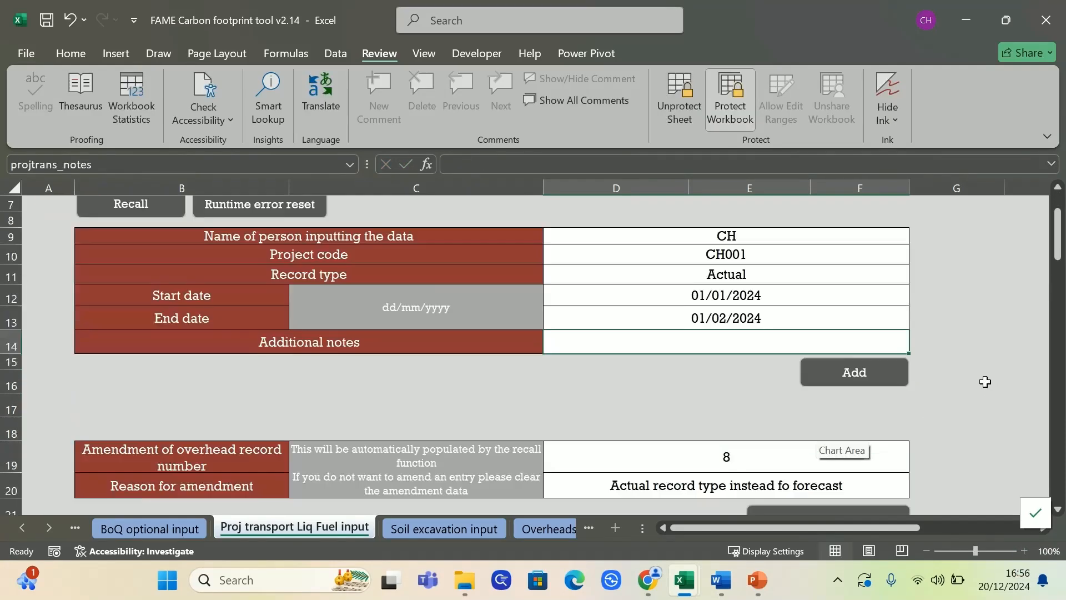
{"action": "scroll", "coordinate": [759, 384], "scroll_direction": "down", "scroll_amount": 8}
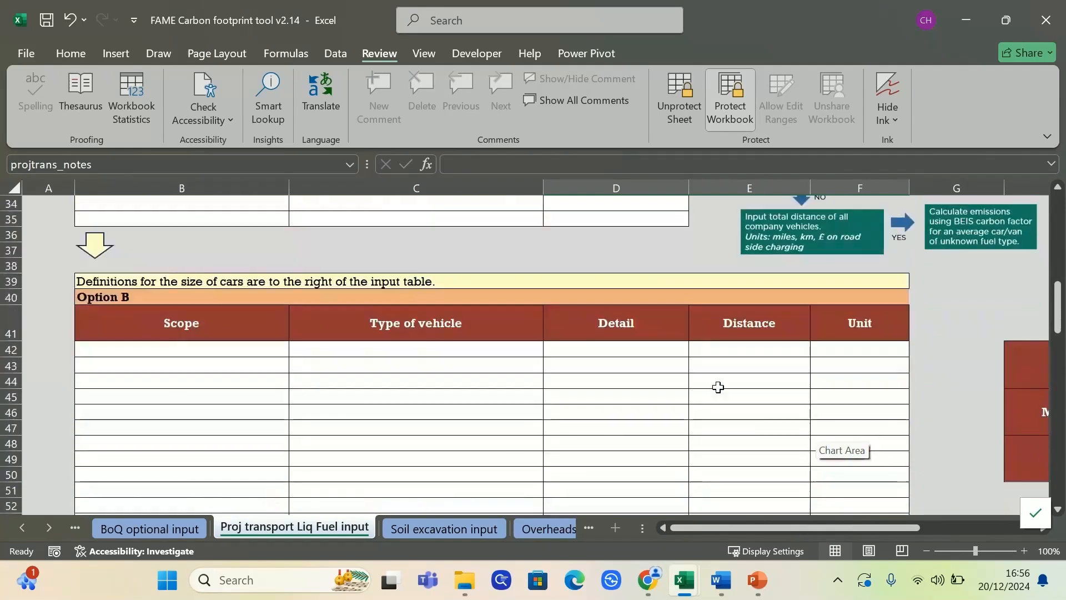
{"action": "scroll", "coordinate": [695, 380], "scroll_direction": "down", "scroll_amount": 10}
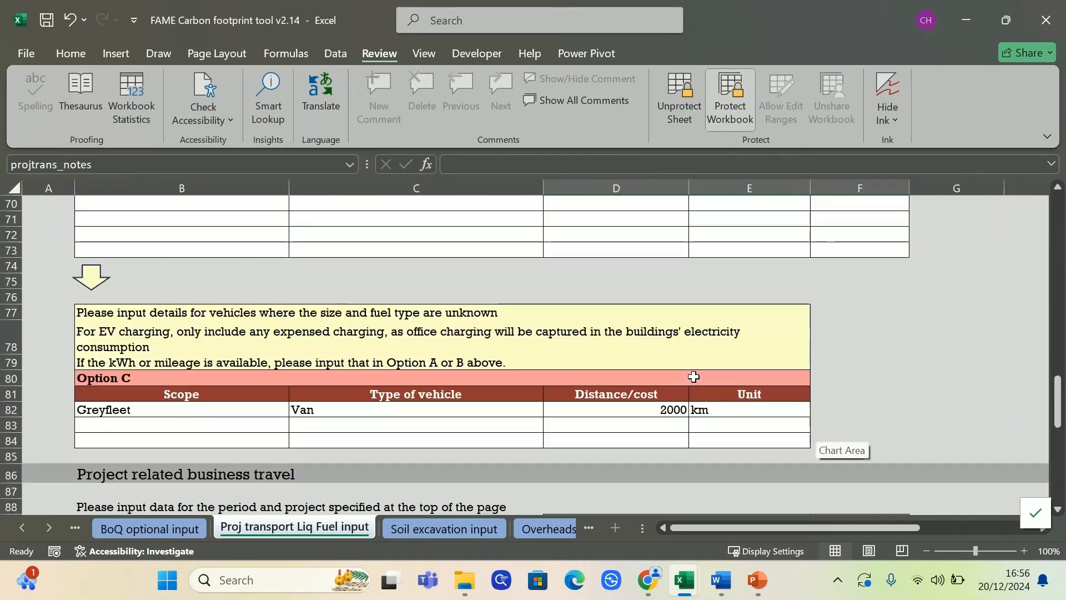
{"action": "left_click_drag", "start_coordinate": [126, 410], "coordinate": [761, 415]}
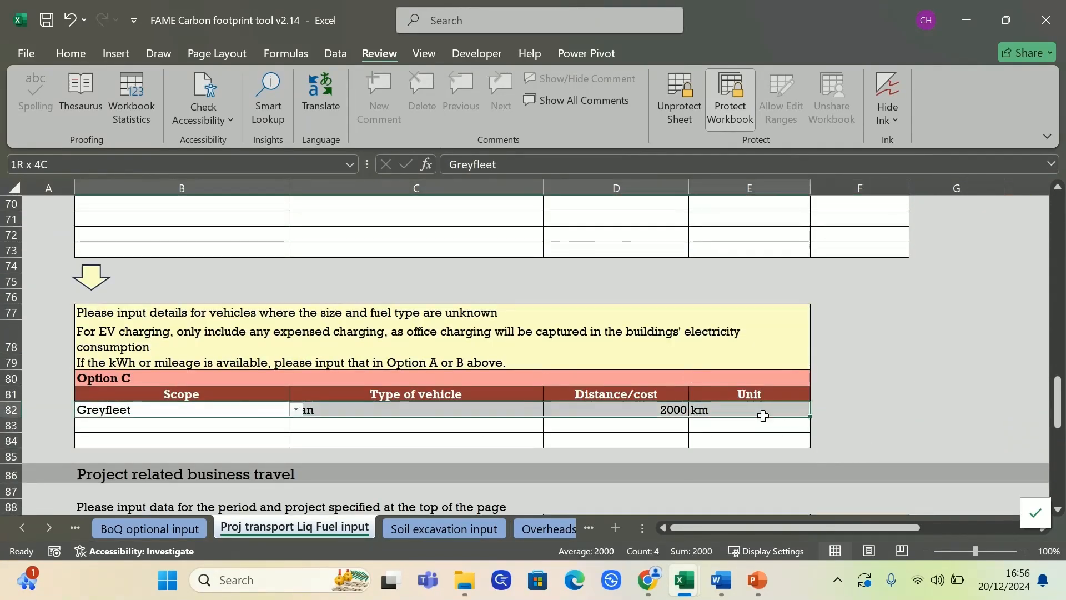
{"action": "key", "text": "Down"}
{"action": "key", "text": "Down"}
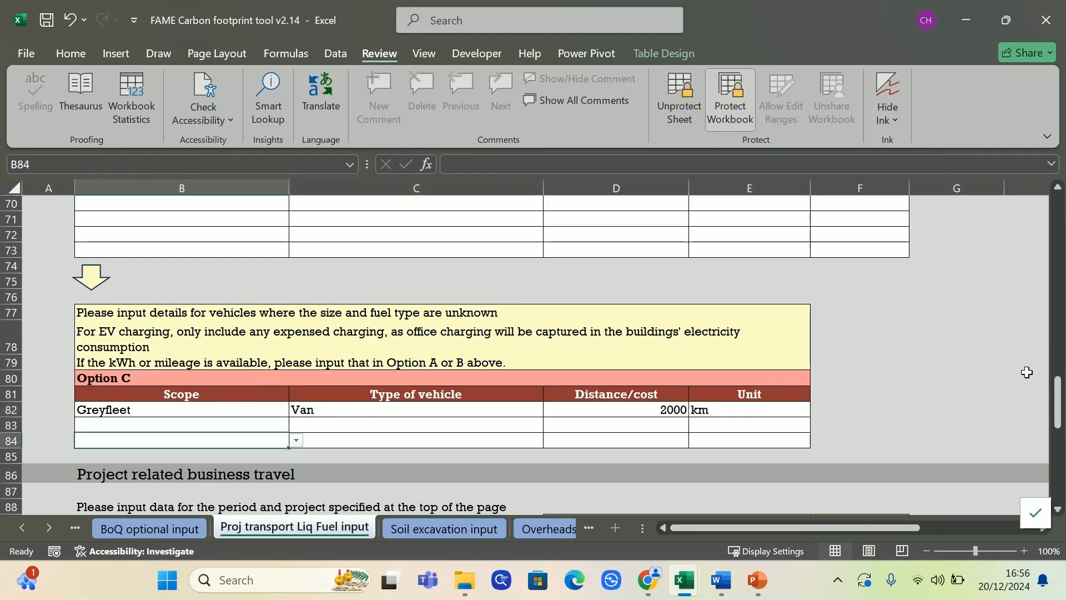
{"action": "left_click_drag", "start_coordinate": [1057, 392], "coordinate": [1056, 213]}
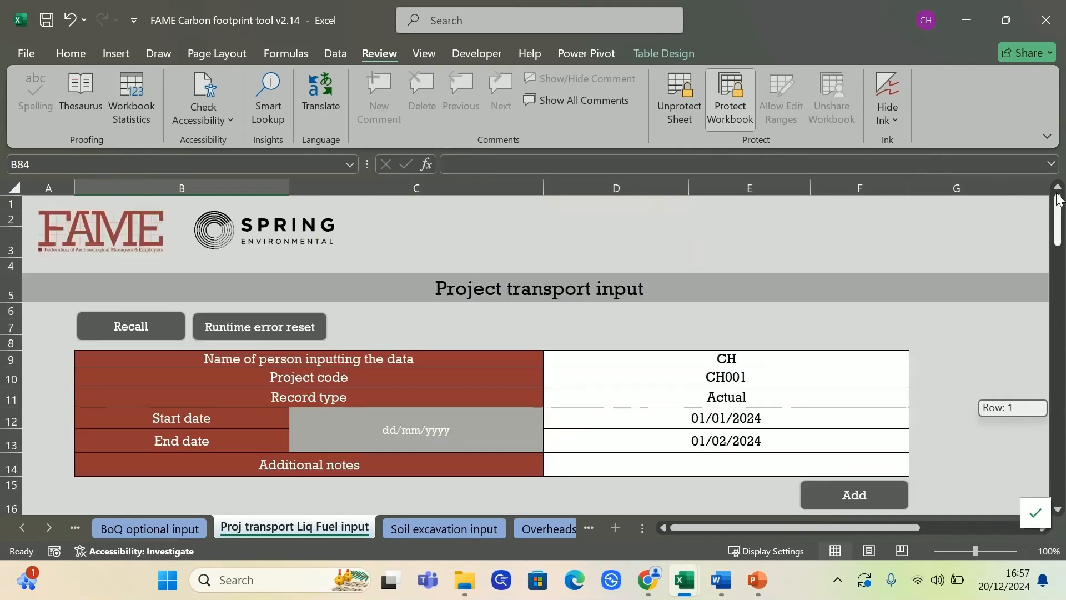